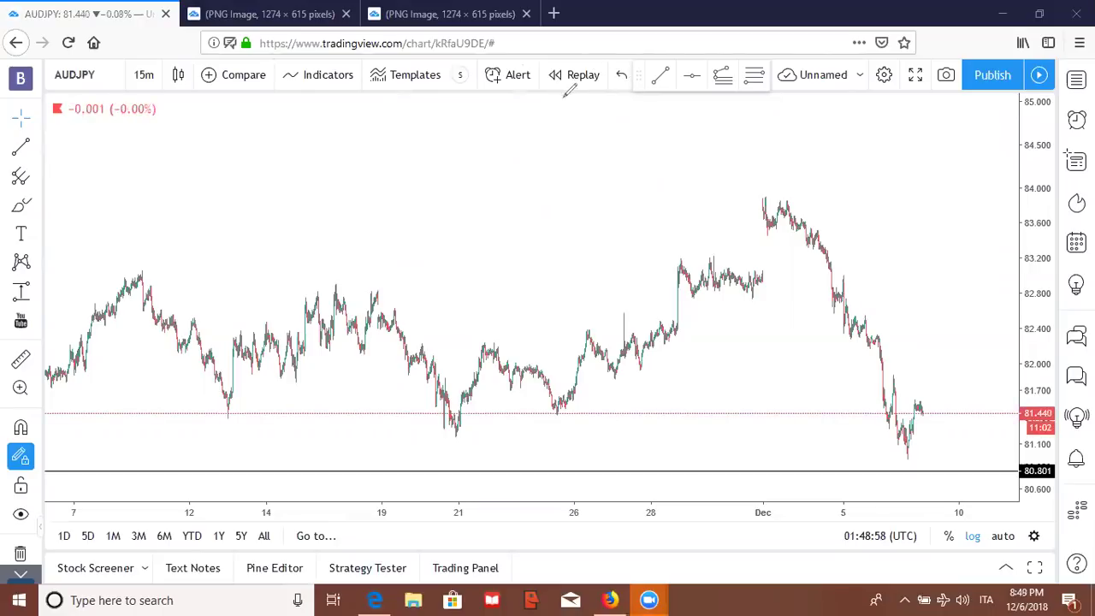
pyautogui.moveTo(592, 62)
pyautogui.mouseDown()
pyautogui.moveTo(542, 76)
pyautogui.moveTo(604, 96)
pyautogui.moveTo(581, 60)
pyautogui.mouseUp()
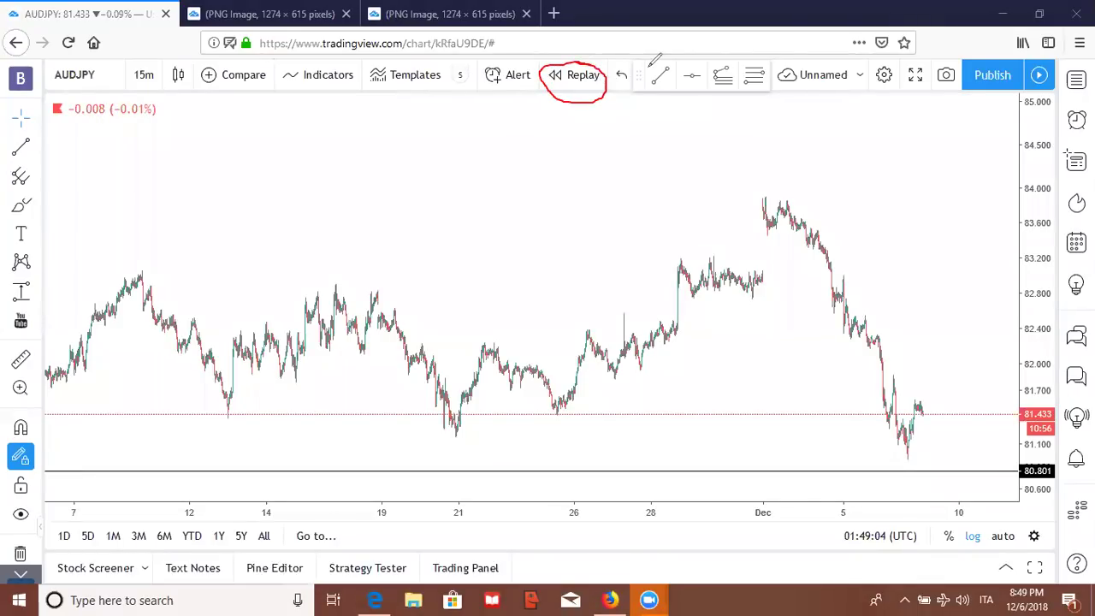
pyautogui.click(595, 65)
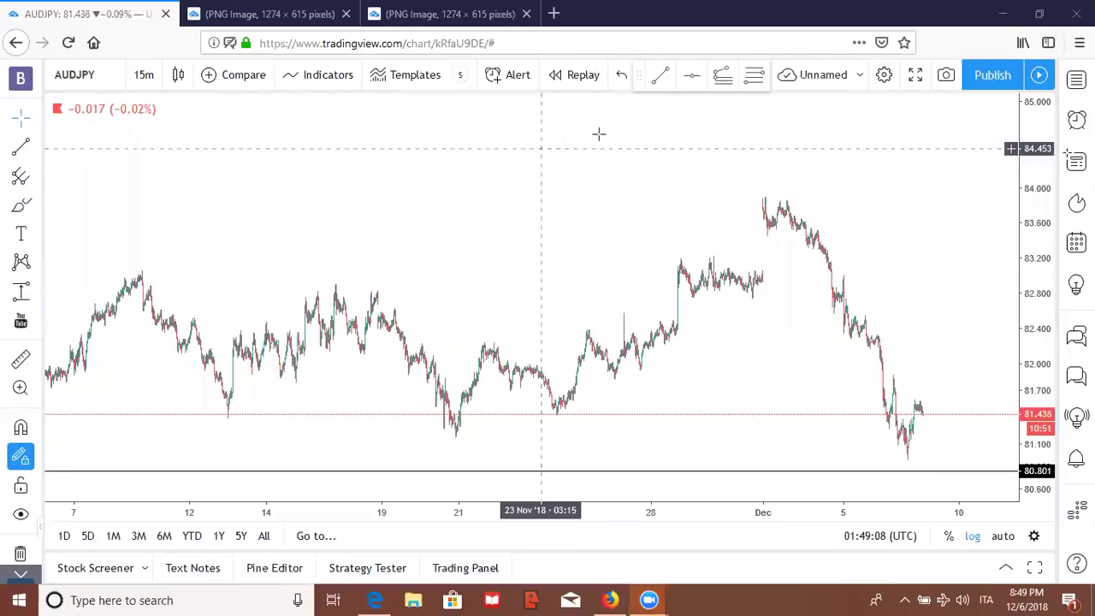
pyautogui.click(144, 75)
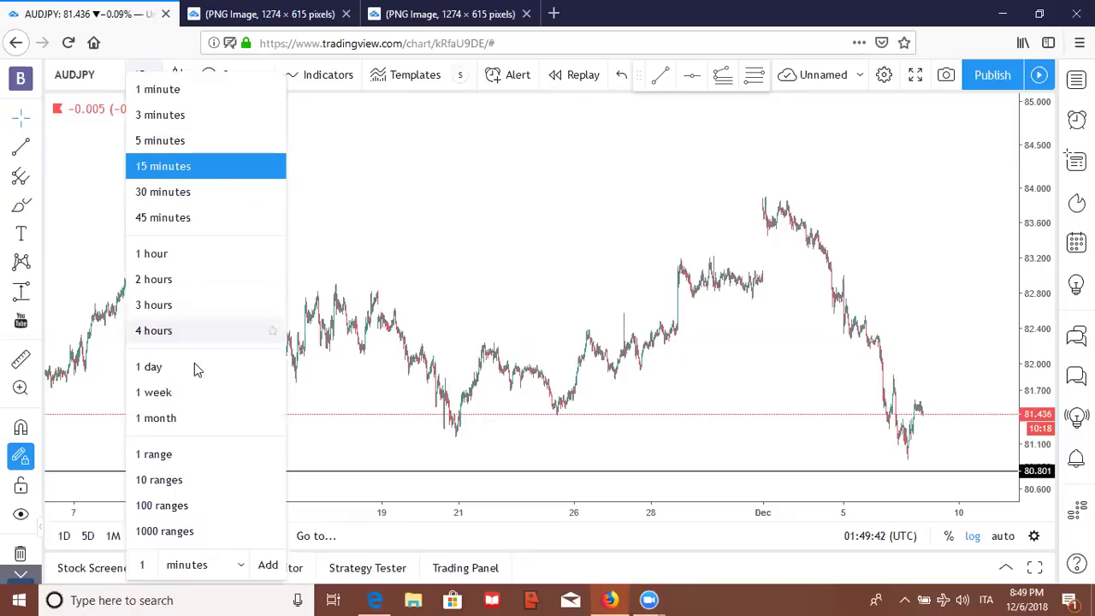
pyautogui.click(489, 174)
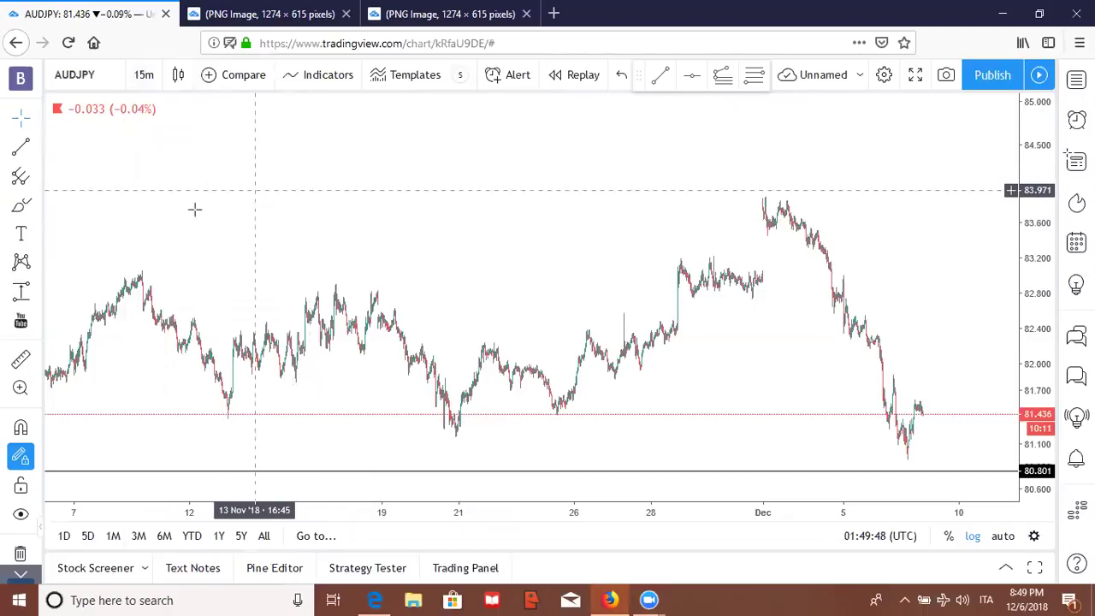
# Start bar replay of the AUDJPY 15-minute chart from about 1 Oct '18 20:45 at 1 update every 1 sec.
pyautogui.moveTo(245, 179); pyautogui.dragTo(450, 137)
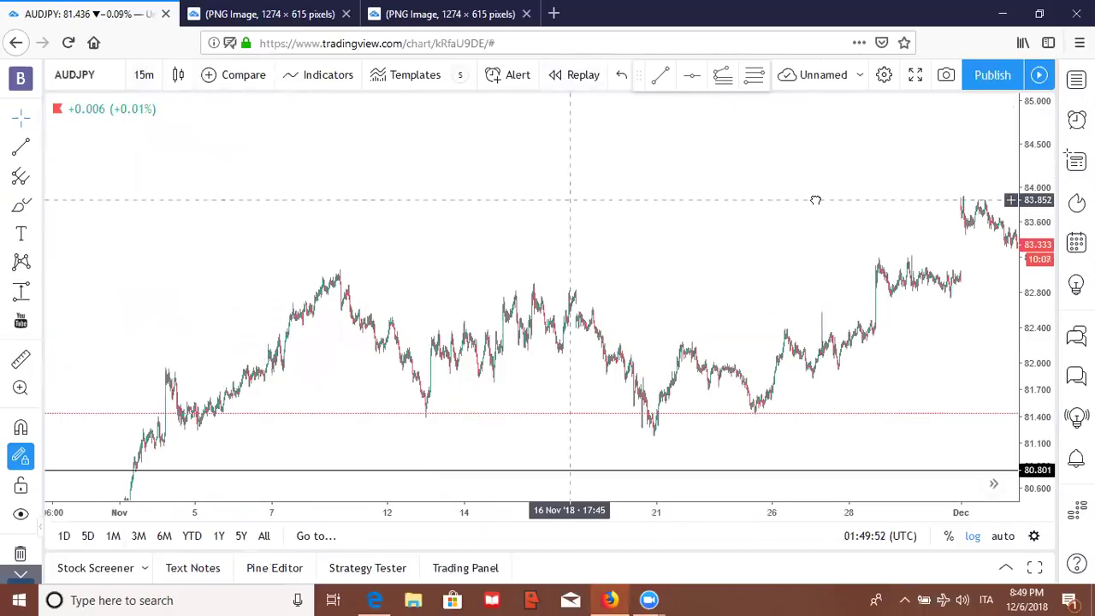
pyautogui.moveTo(817, 198); pyautogui.dragTo(907, 187)
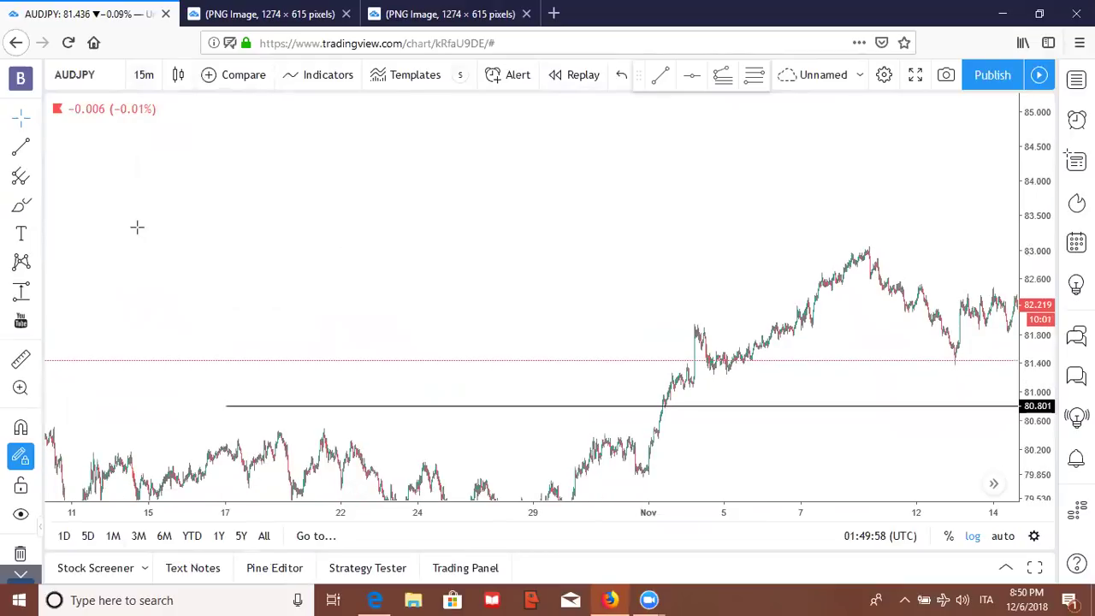
pyautogui.moveTo(439, 125); pyautogui.dragTo(821, 156)
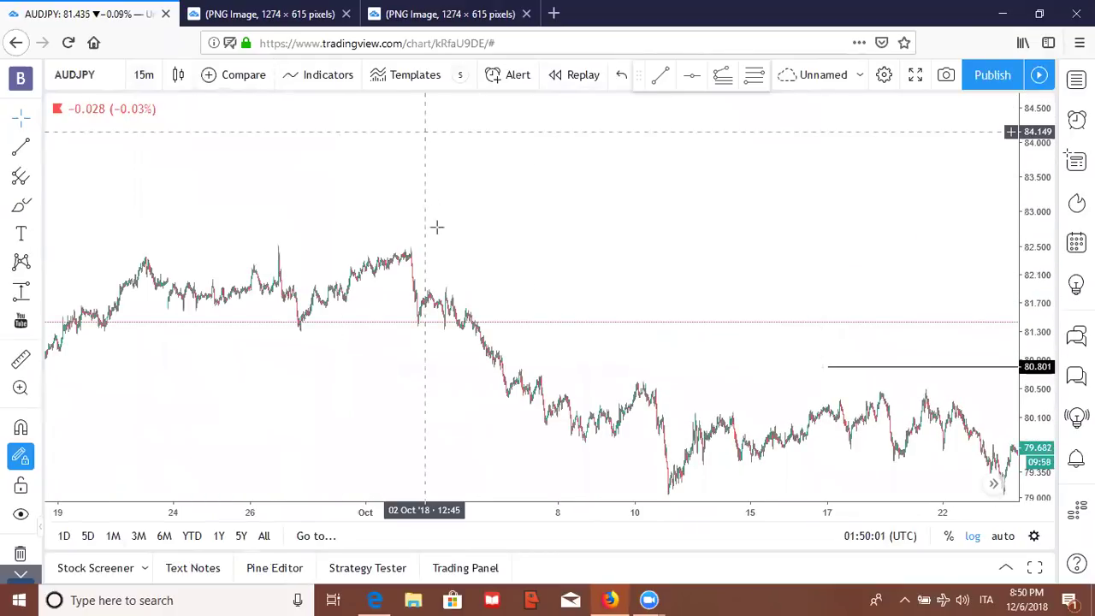
pyautogui.moveTo(470, 171); pyautogui.dragTo(525, 157)
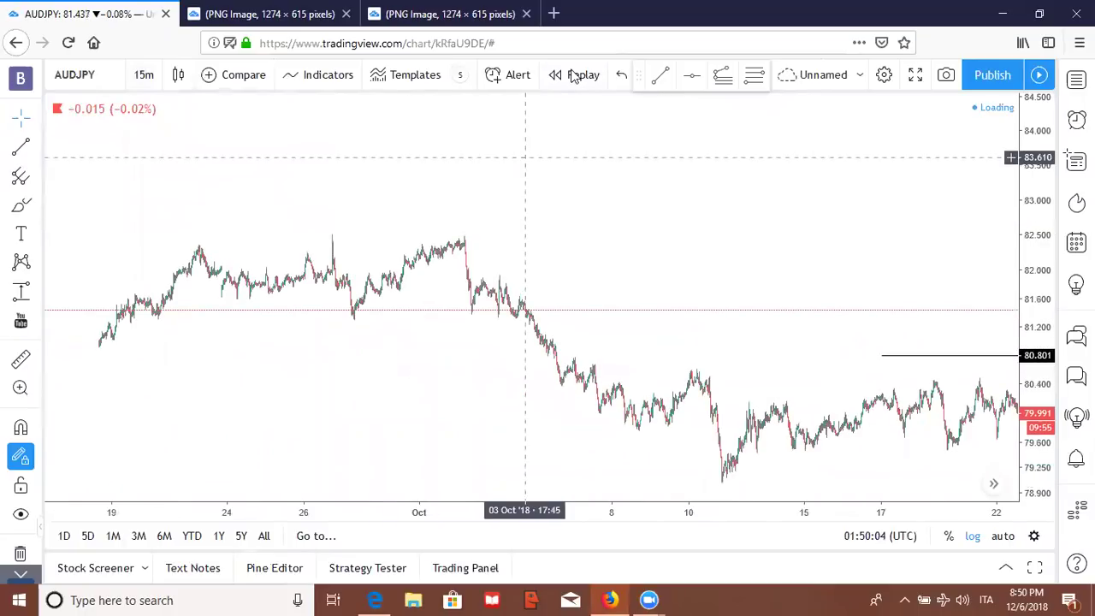
pyautogui.click(566, 79)
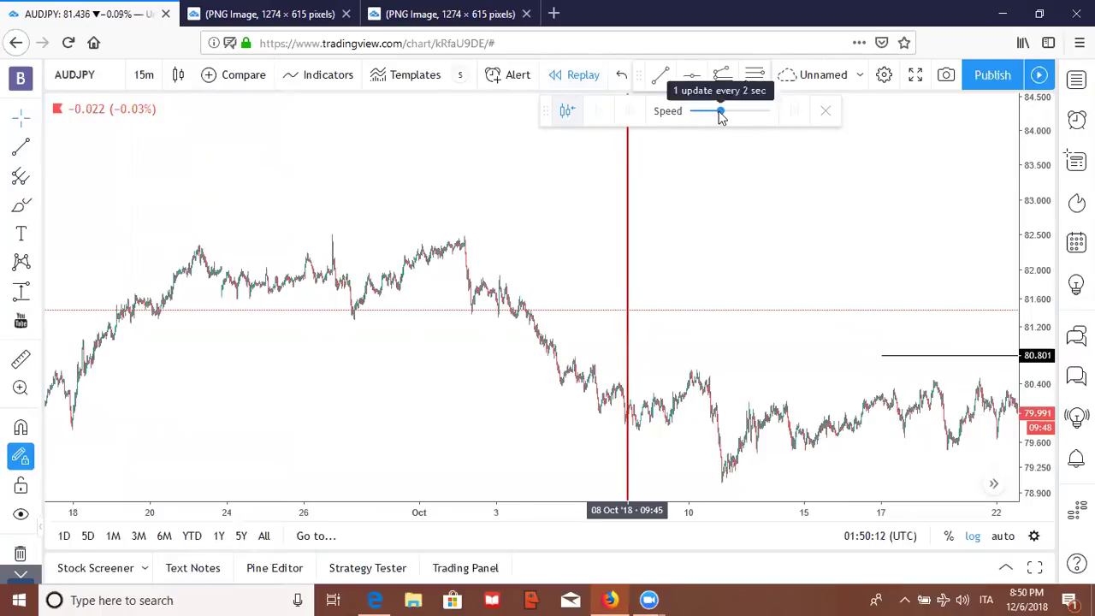
pyautogui.click(732, 112)
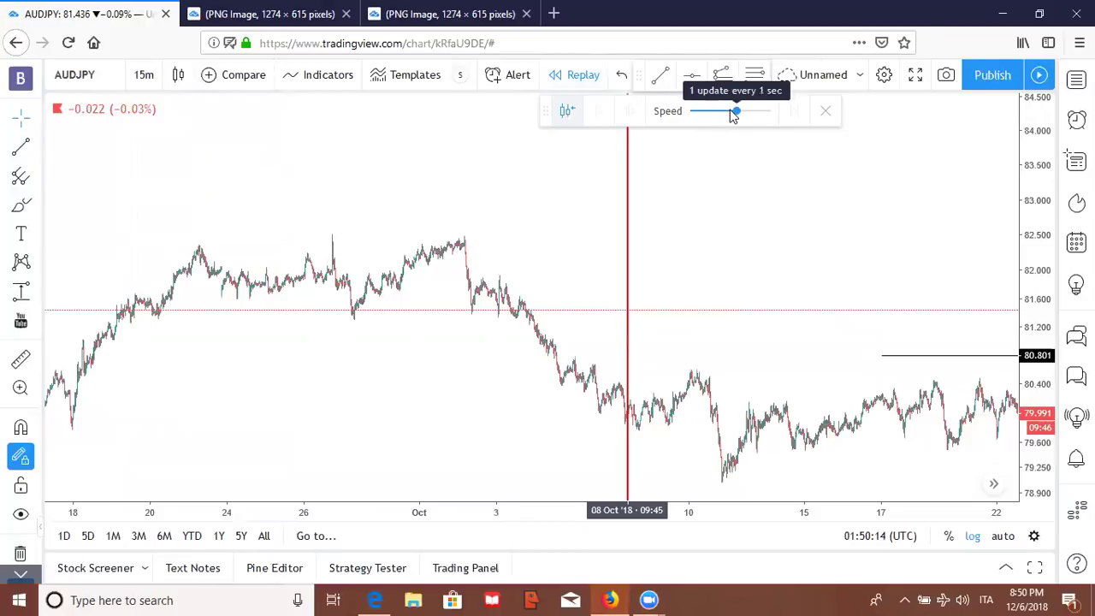
pyautogui.click(474, 213)
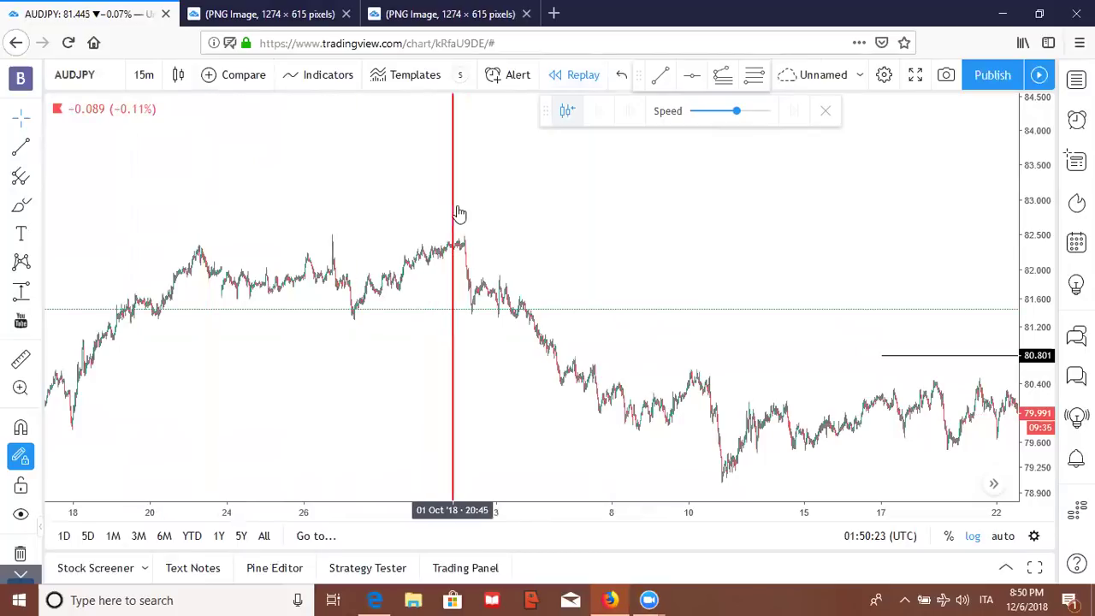
pyautogui.click(458, 208)
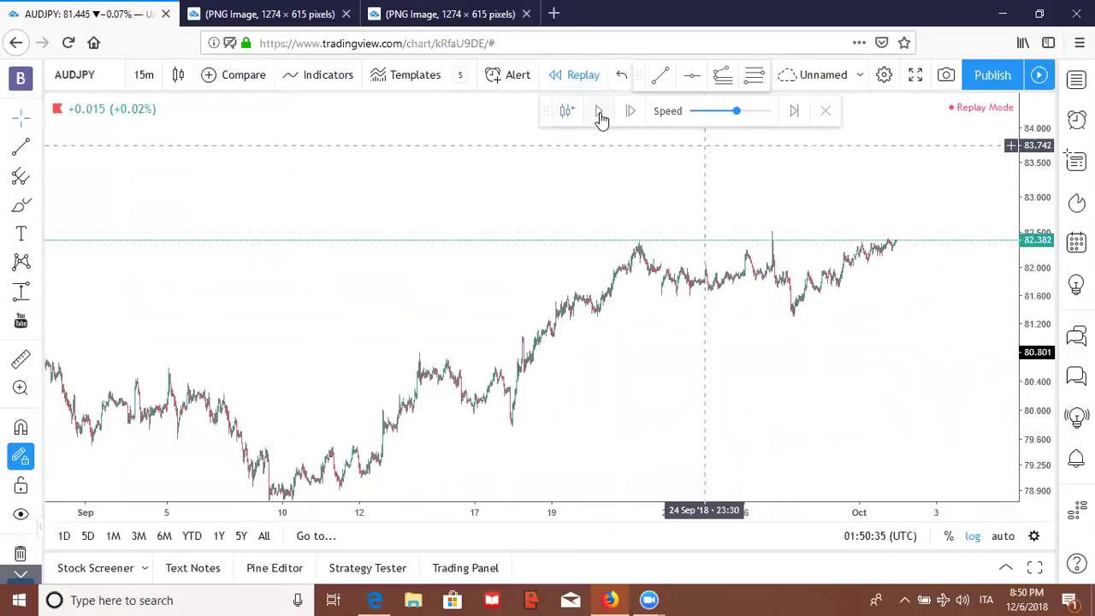
pyautogui.click(600, 112)
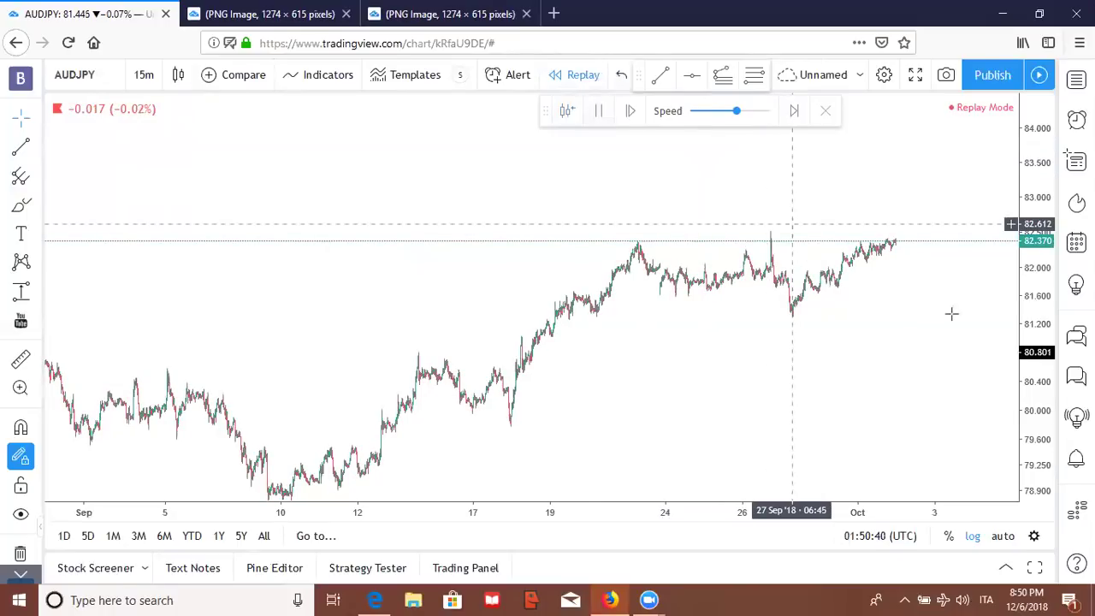
# Draw a trend line from the 17 Sep '18 low at 79.800 along the 27 Sep low to 82.281 on 4 Oct '18.
pyautogui.scroll(2, 947, 316)
pyautogui.scroll(4, 915, 278)
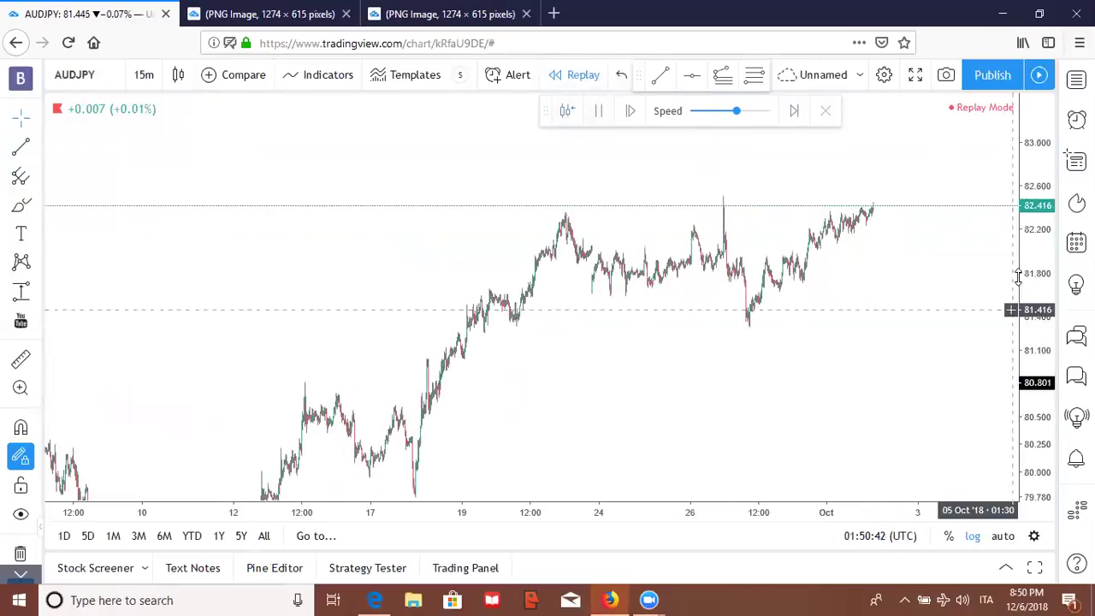
pyautogui.scroll(2, 916, 278)
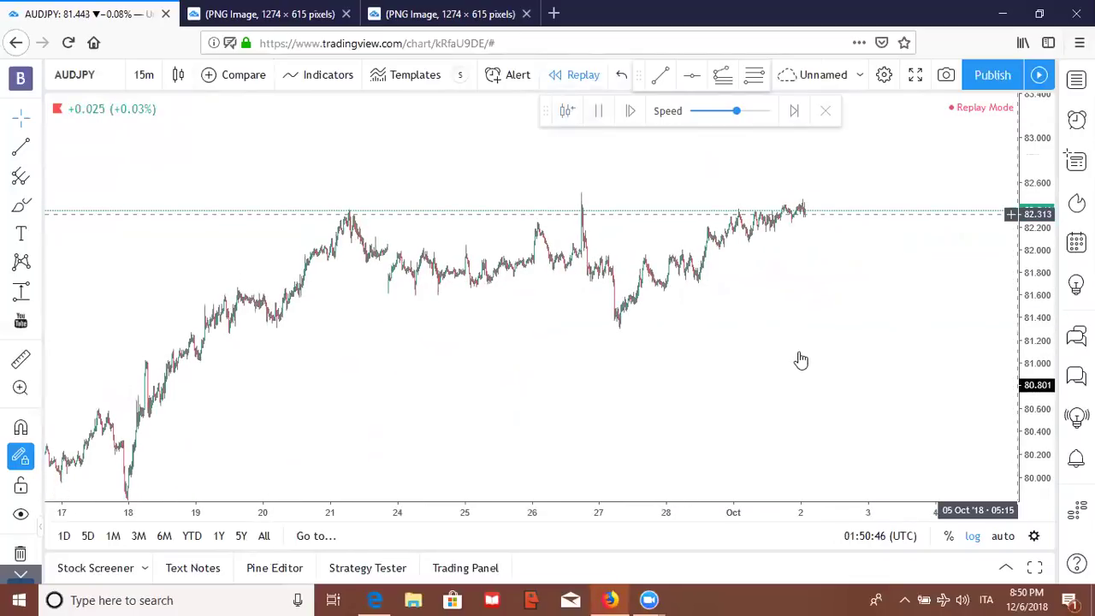
pyautogui.click(663, 82)
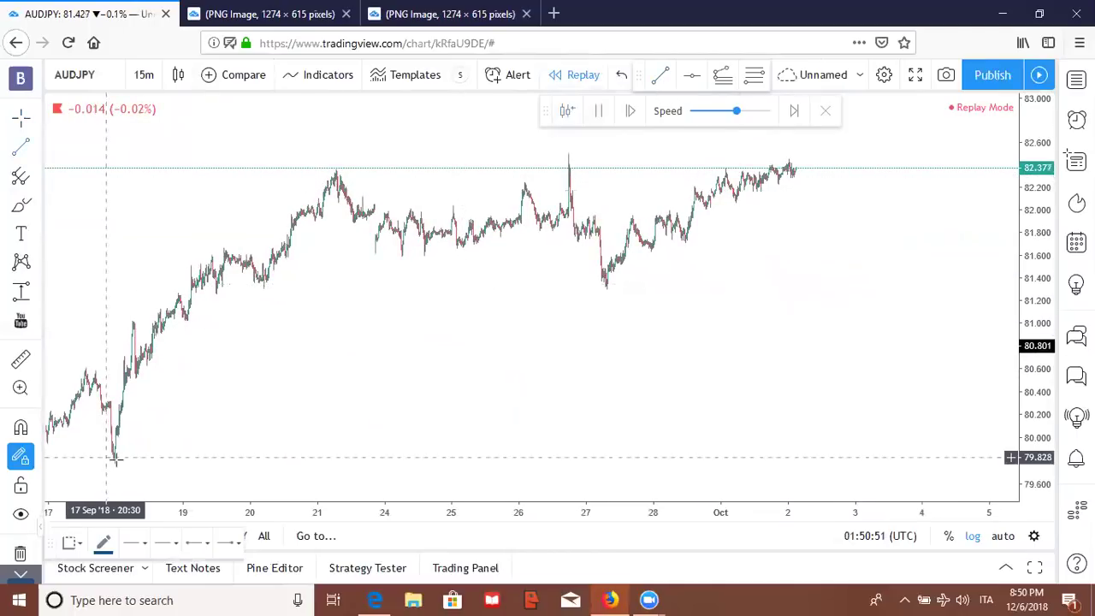
pyautogui.click(111, 460)
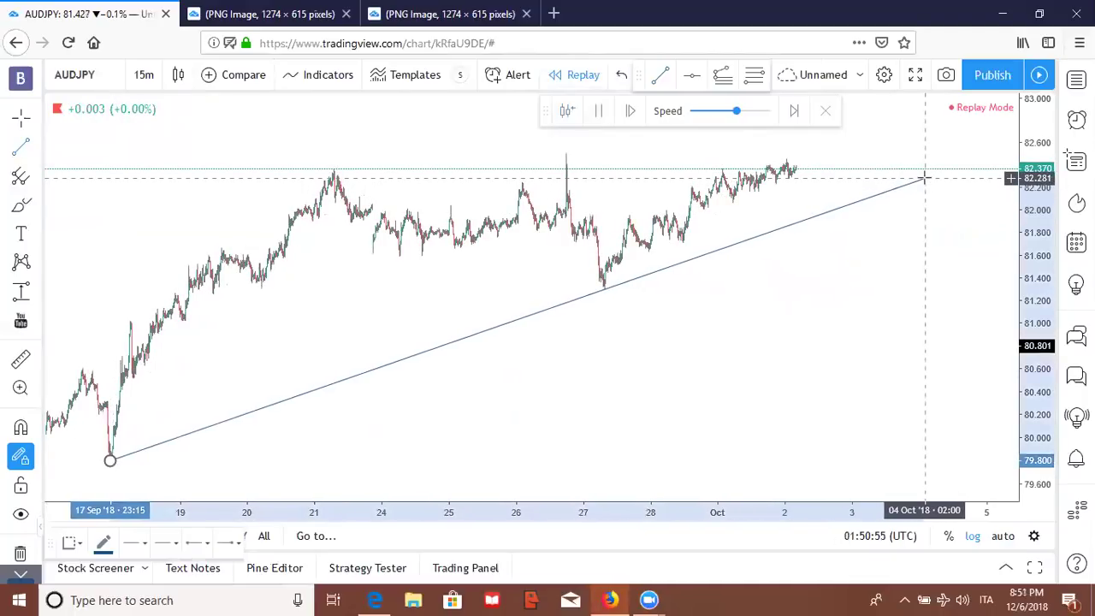
pyautogui.click(924, 179)
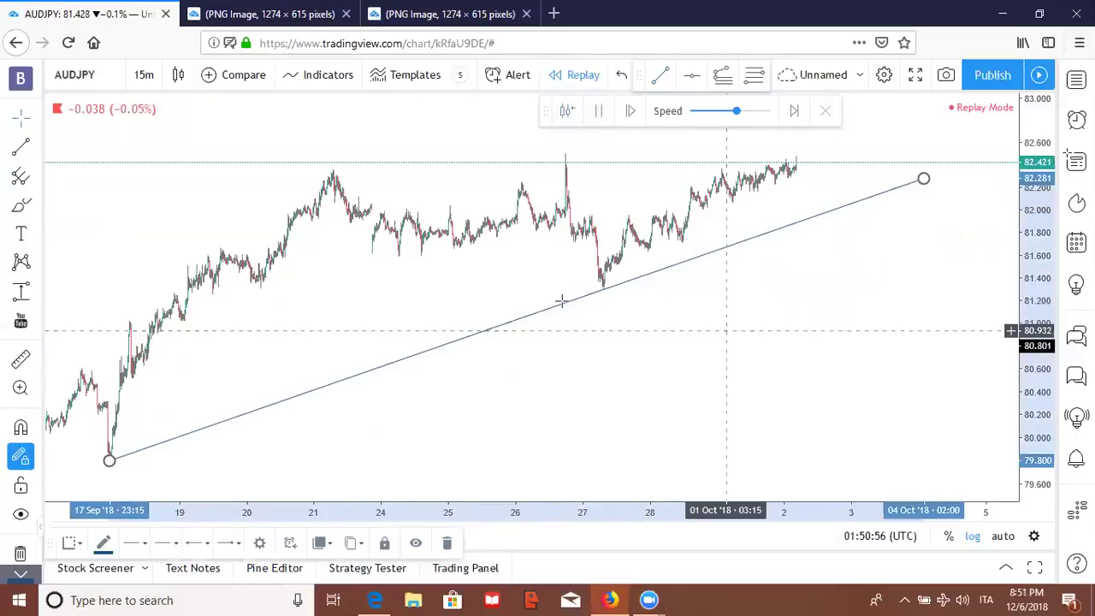
pyautogui.click(531, 265)
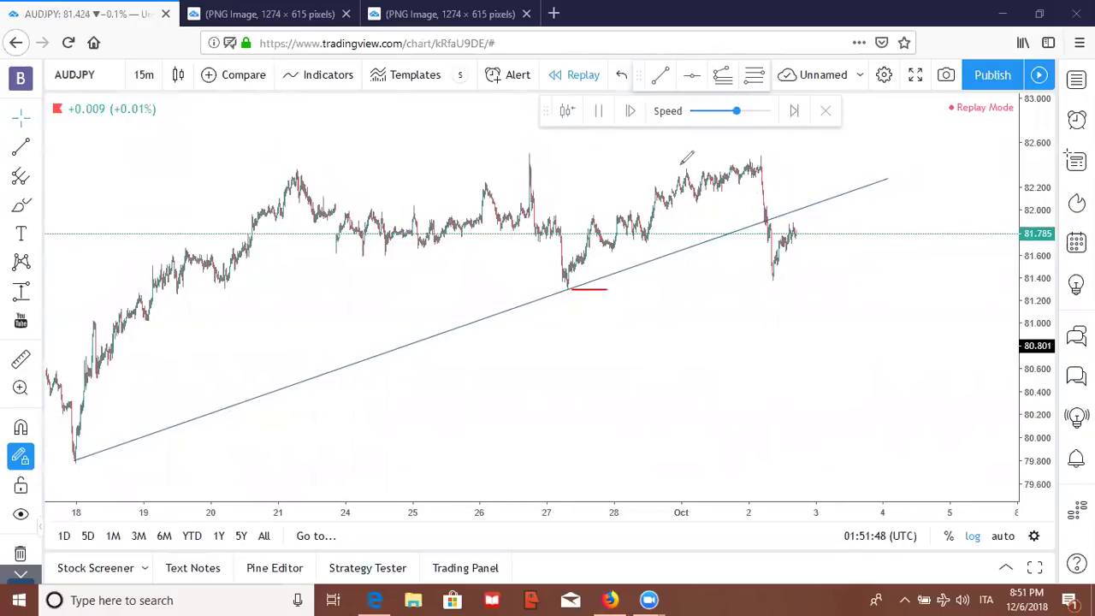
pyautogui.moveTo(681, 162); pyautogui.dragTo(754, 160)
pyautogui.moveTo(669, 198); pyautogui.dragTo(788, 190)
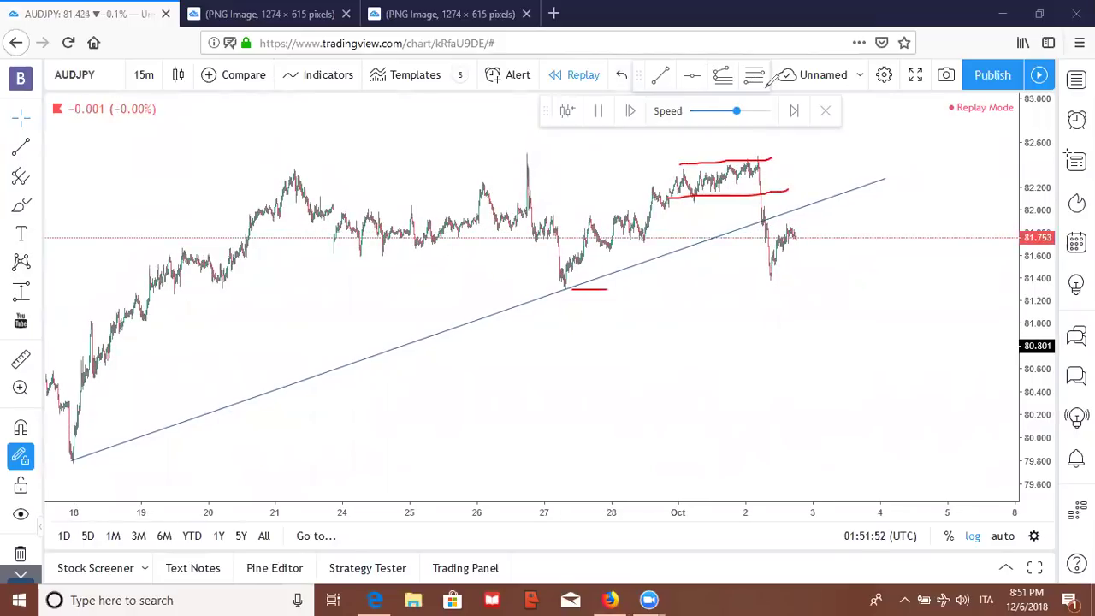
pyautogui.hotkey('ctrl', 'z')
pyautogui.hotkey('ctrl', 'z')
pyautogui.hotkey('ctrl', 'z')
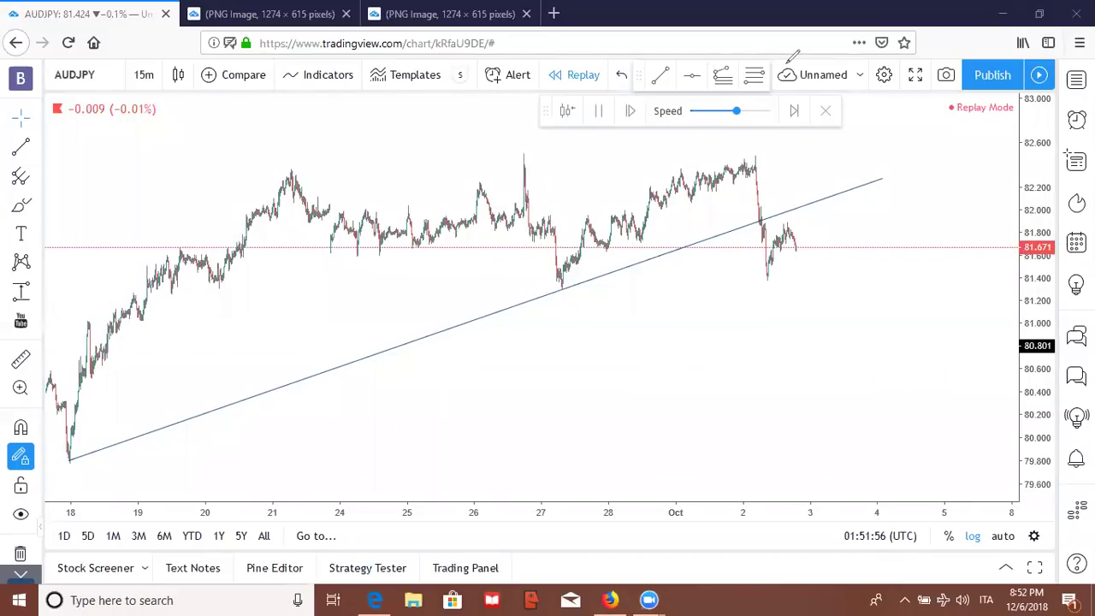
# Draw a Fibonacci retracement over the 2 Oct '18 drop, from the high at 82.474 to the low at 81.391.
pyautogui.click(754, 74)
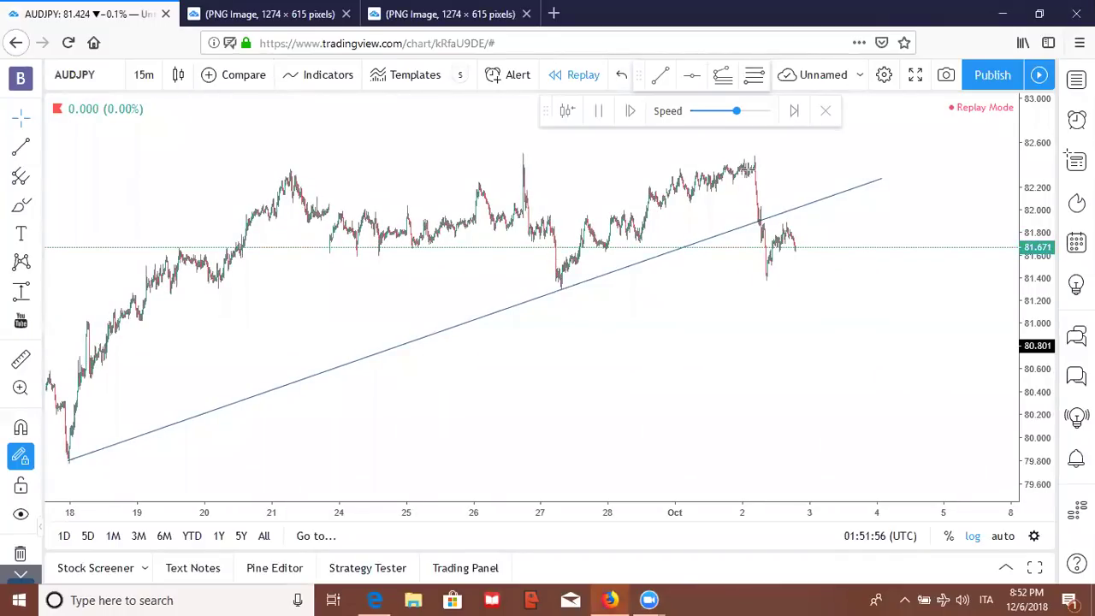
pyautogui.click(766, 157)
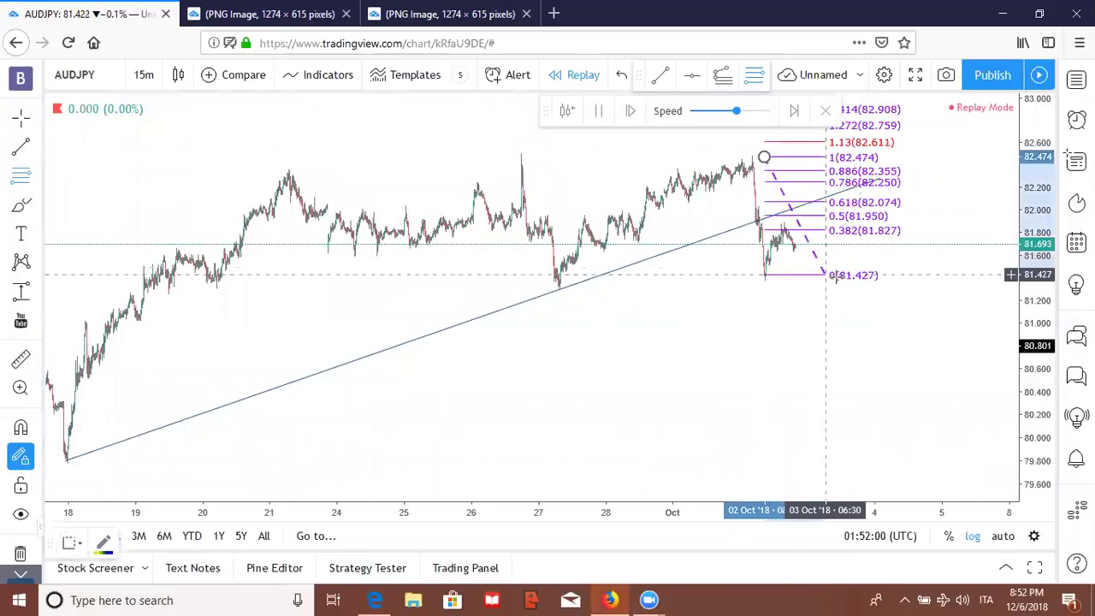
pyautogui.click(837, 278)
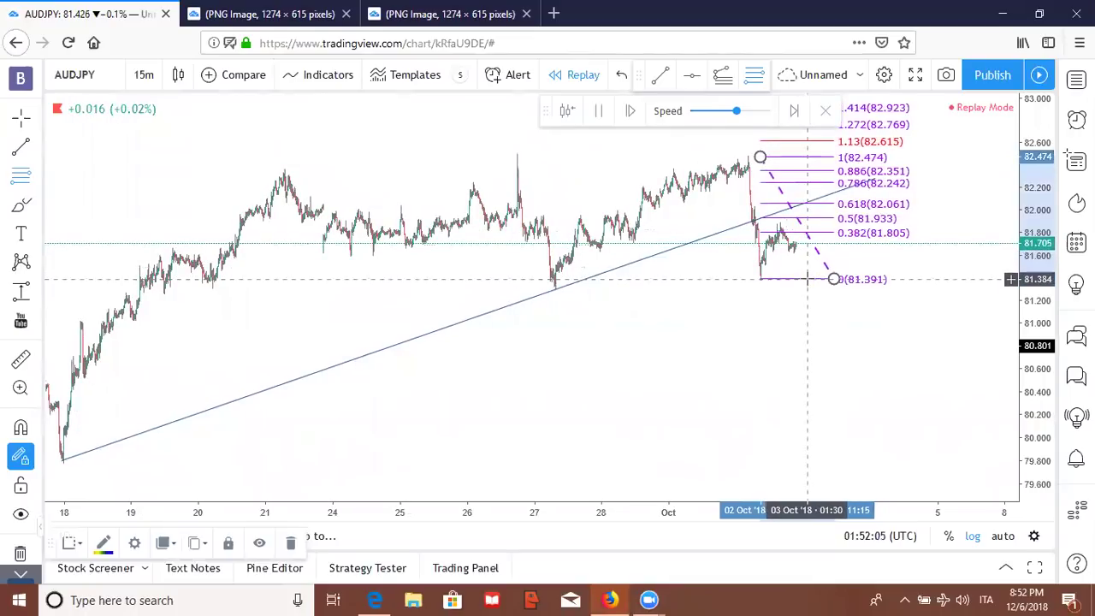
# Draw a second Fibonacci retracement from 81.384 up to 82.467 and remove the first one.
pyautogui.click(807, 279)
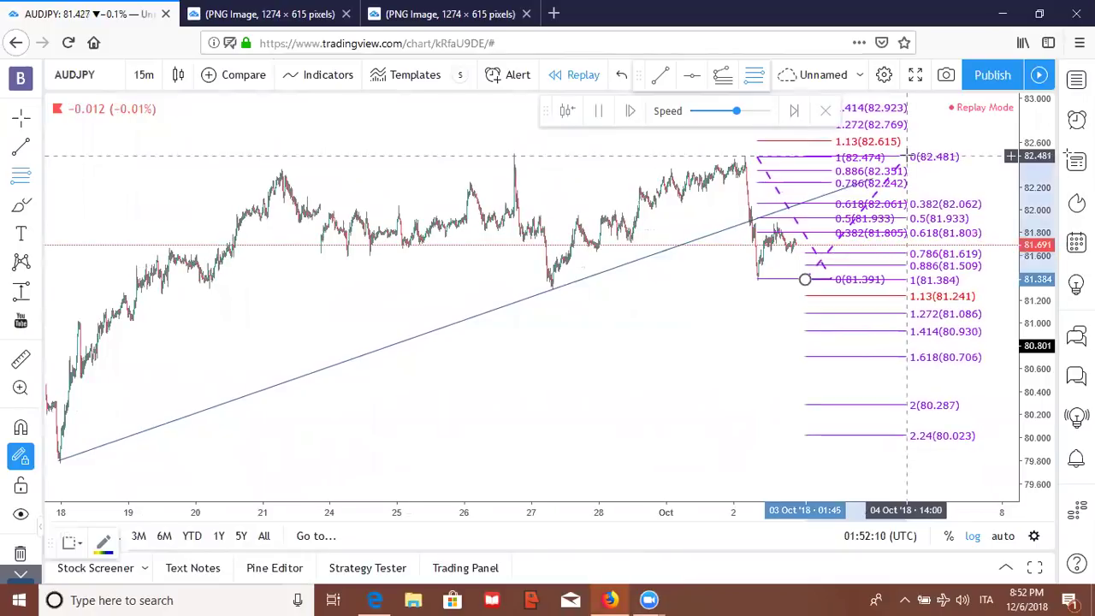
pyautogui.click(907, 156)
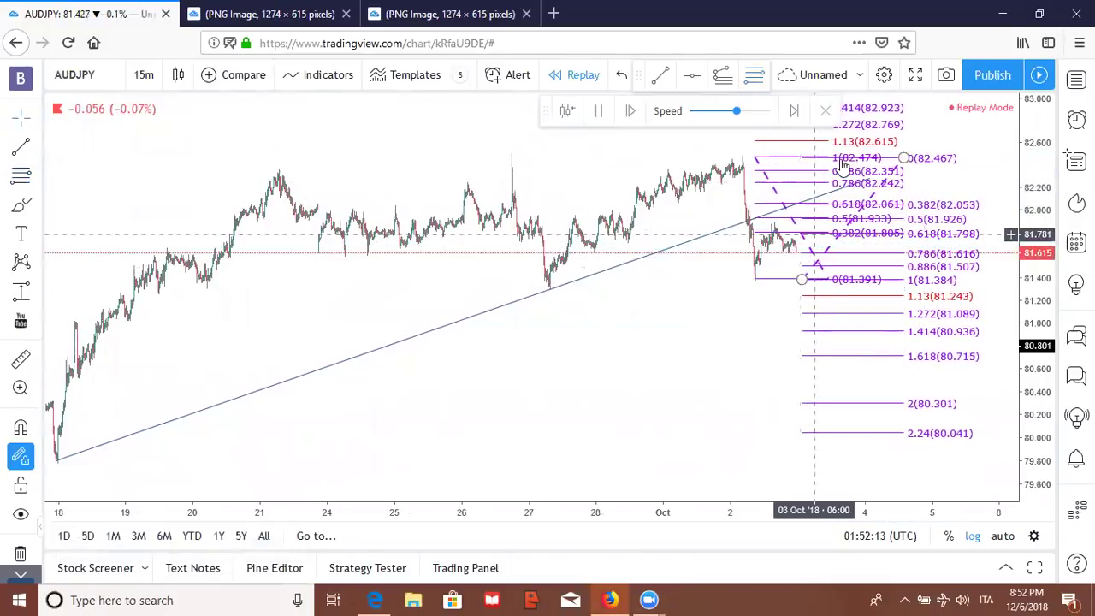
pyautogui.rightClick(753, 157)
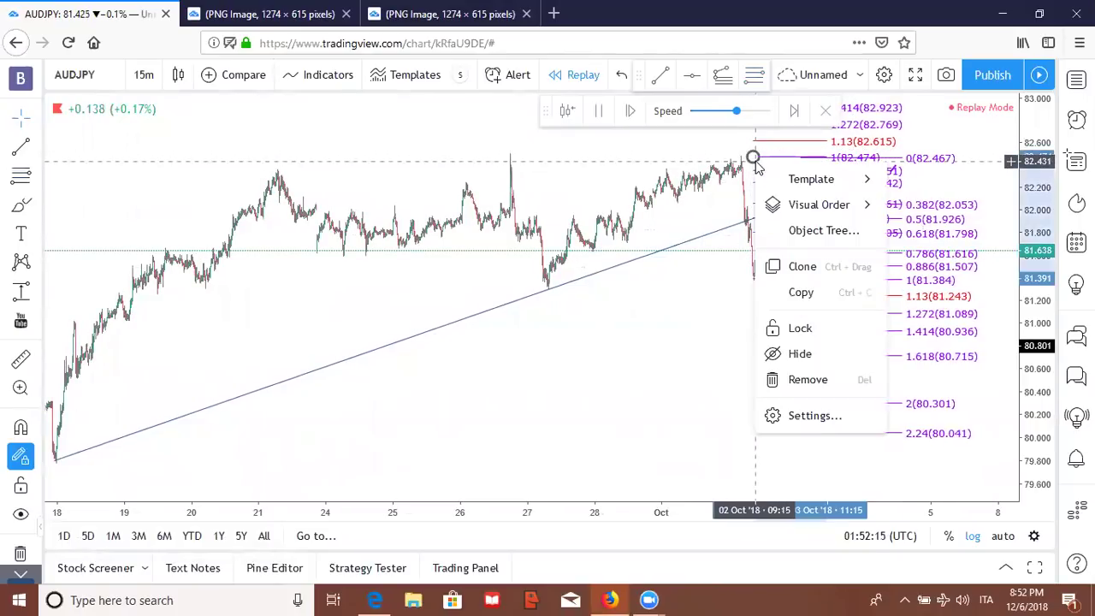
pyautogui.click(753, 320)
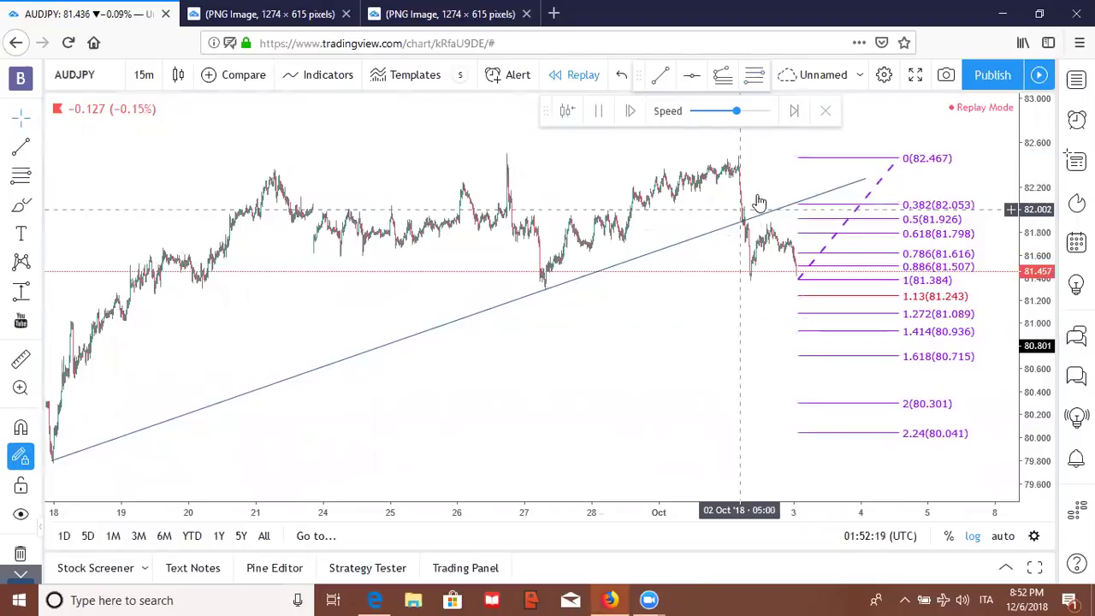
# Place a horizontal line at 81.320 along the 27 Sep low and remove the remaining Fibonacci retracement.
pyautogui.click(776, 317)
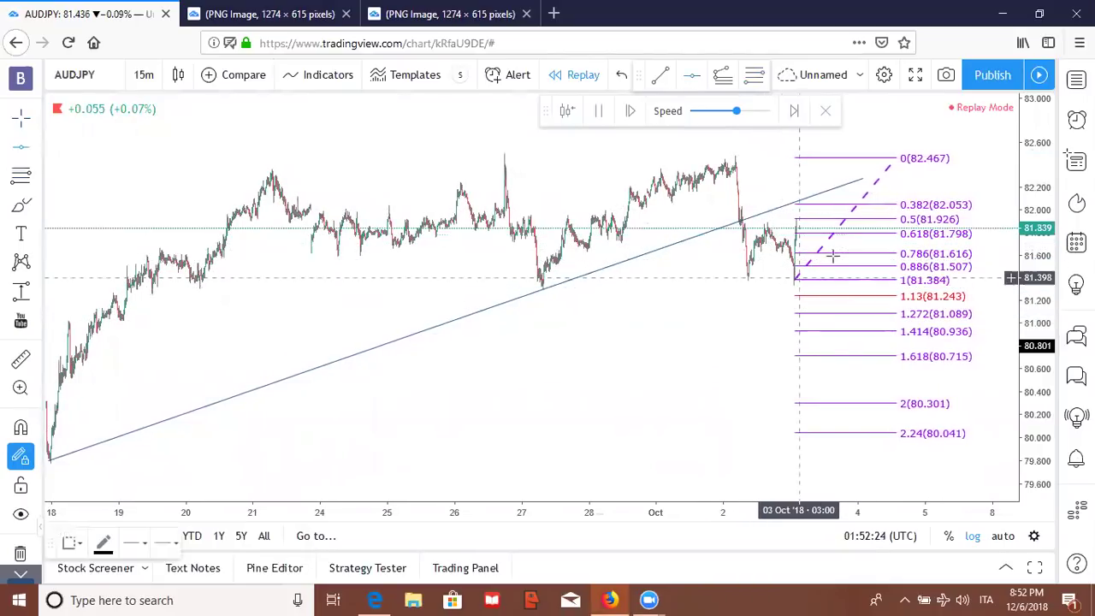
pyautogui.rightClick(889, 166)
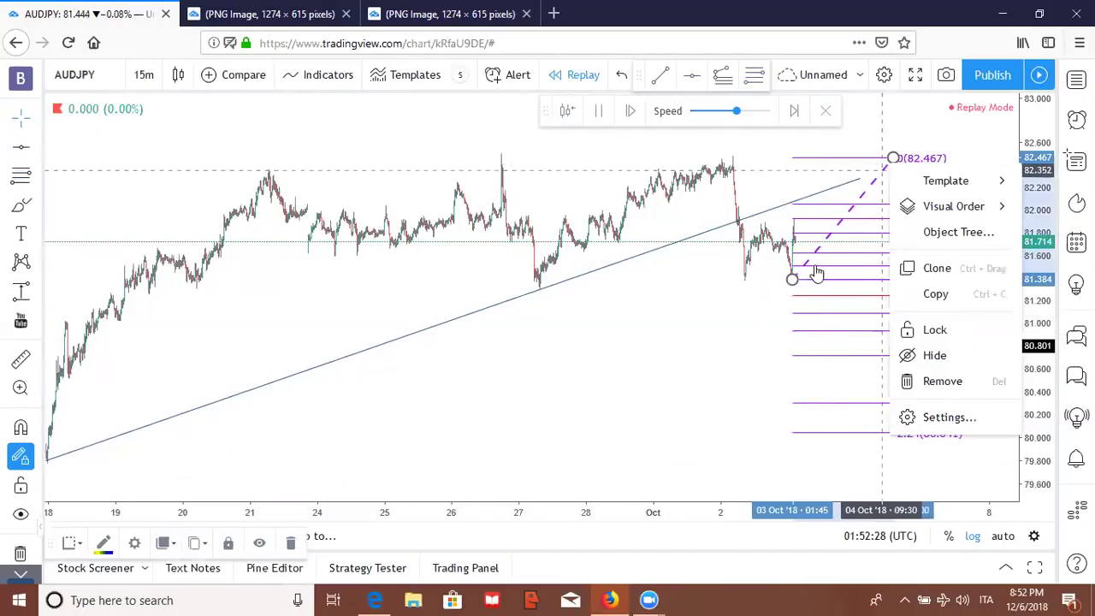
pyautogui.click(756, 302)
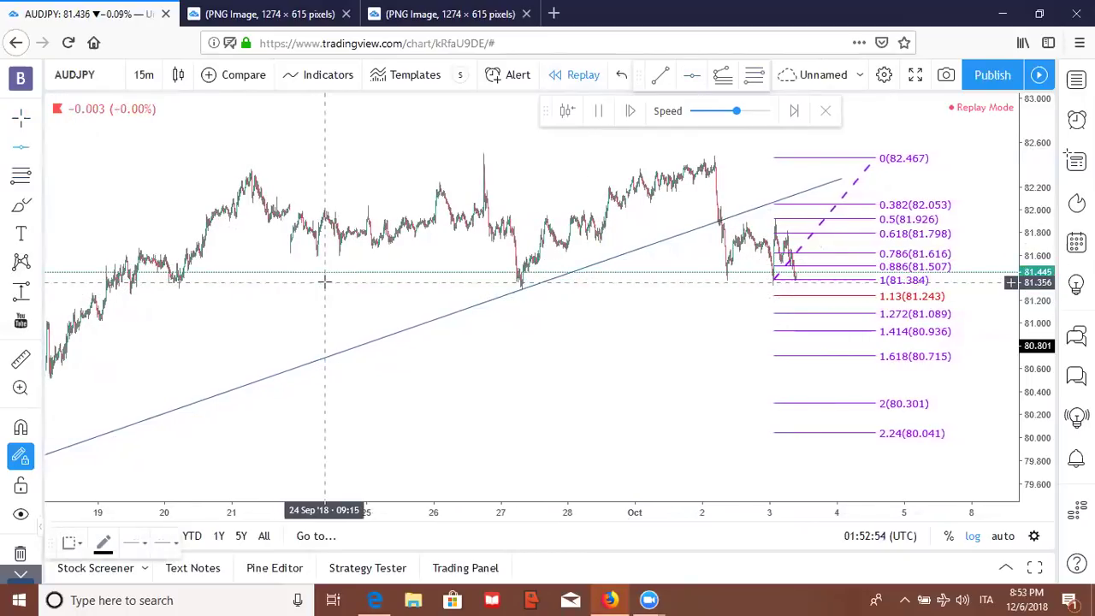
pyautogui.click(304, 289)
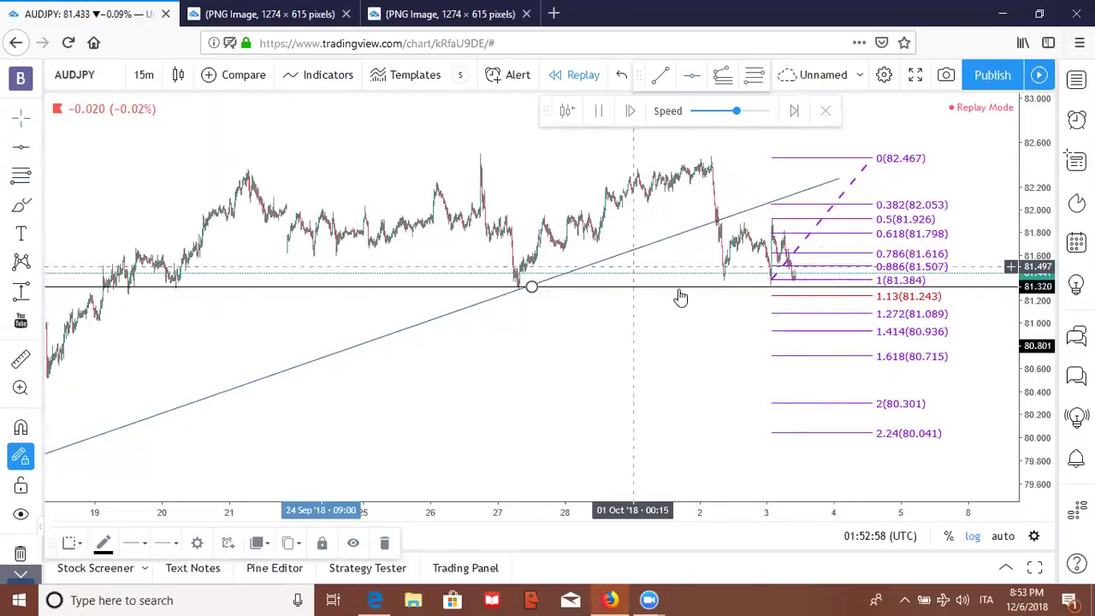
pyautogui.rightClick(867, 173)
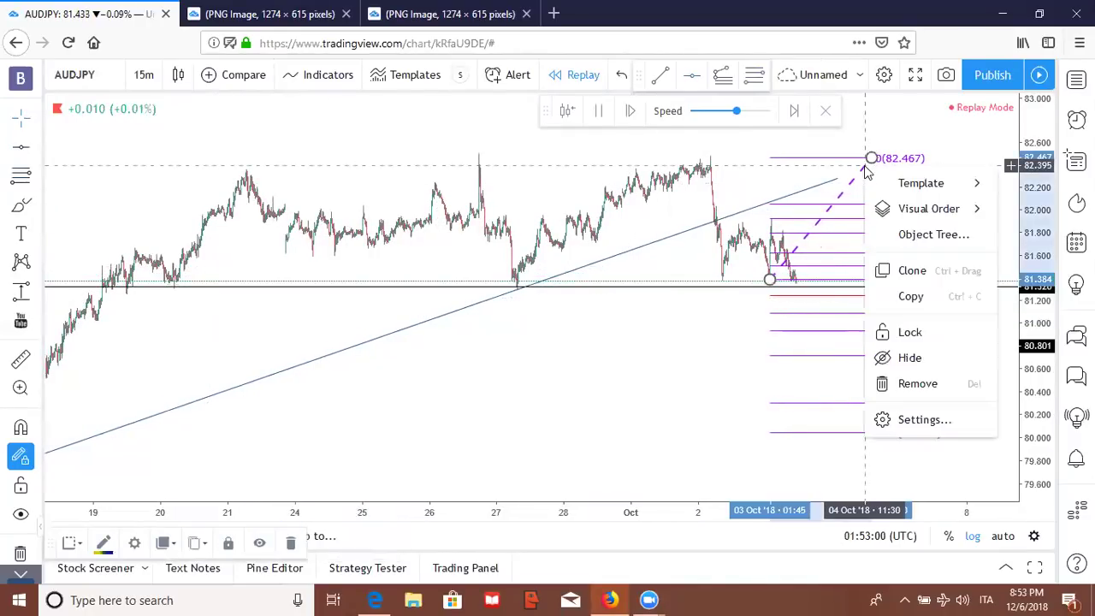
pyautogui.click(909, 386)
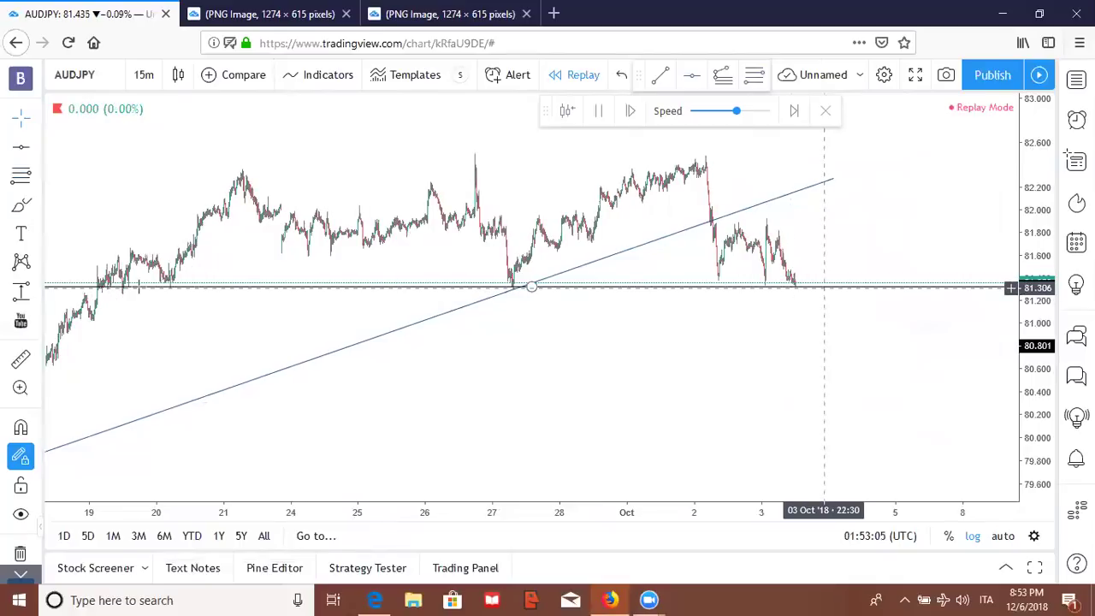
# Draw a rectangle around the 81.320 support line from 19 Sep to 8 Oct '18, spanning about 81.285 to 81.363.
pyautogui.click(36, 206)
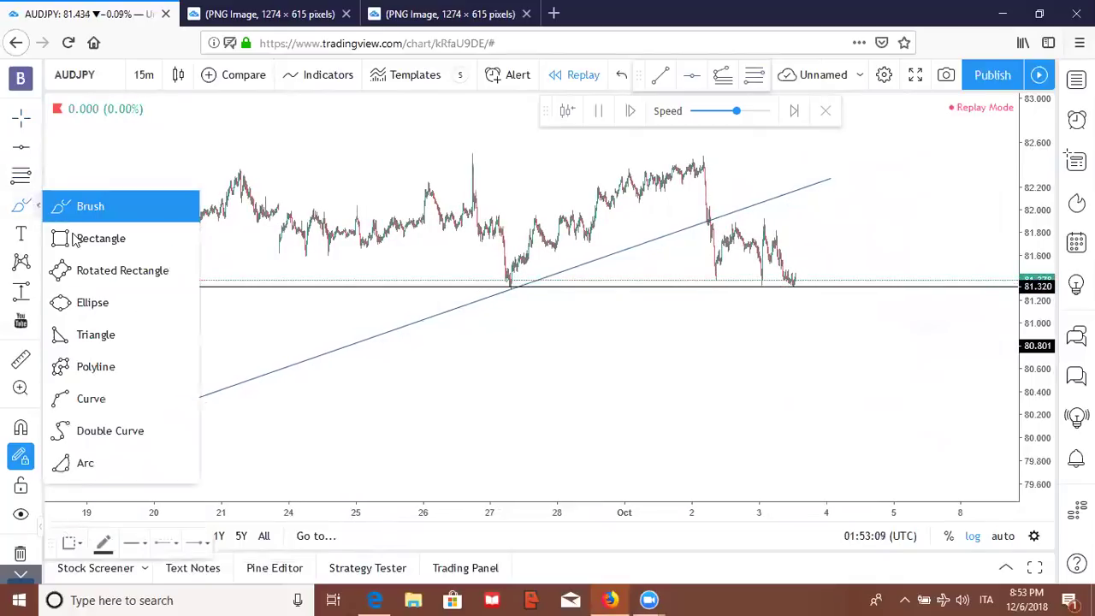
pyautogui.click(76, 239)
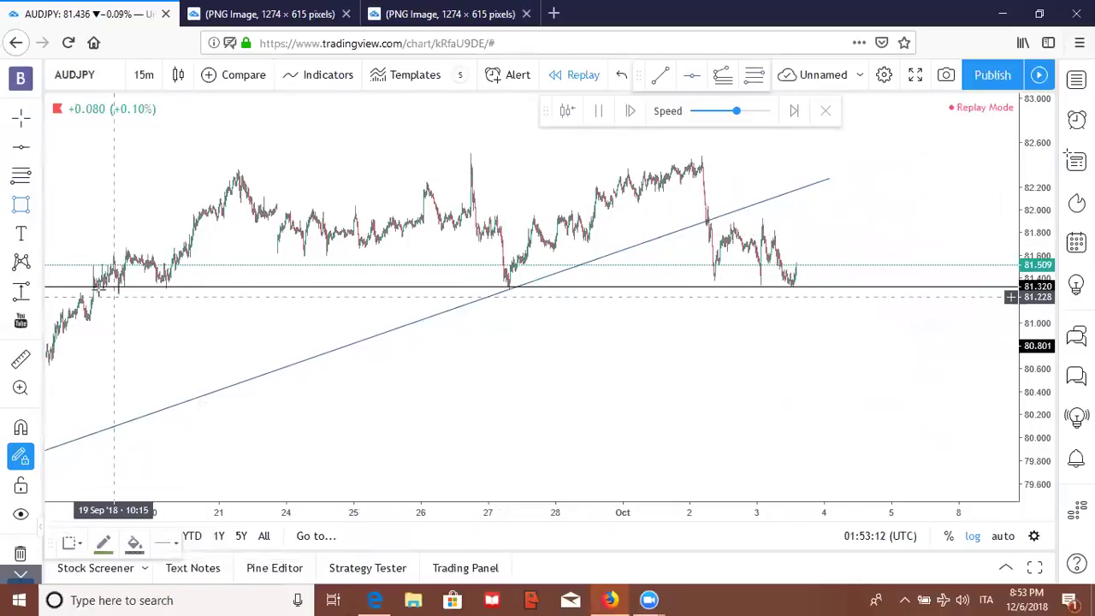
pyautogui.moveTo(84, 276)
pyautogui.mouseDown()
pyautogui.moveTo(794, 308)
pyautogui.moveTo(950, 299)
pyautogui.moveTo(987, 284)
pyautogui.mouseUp()
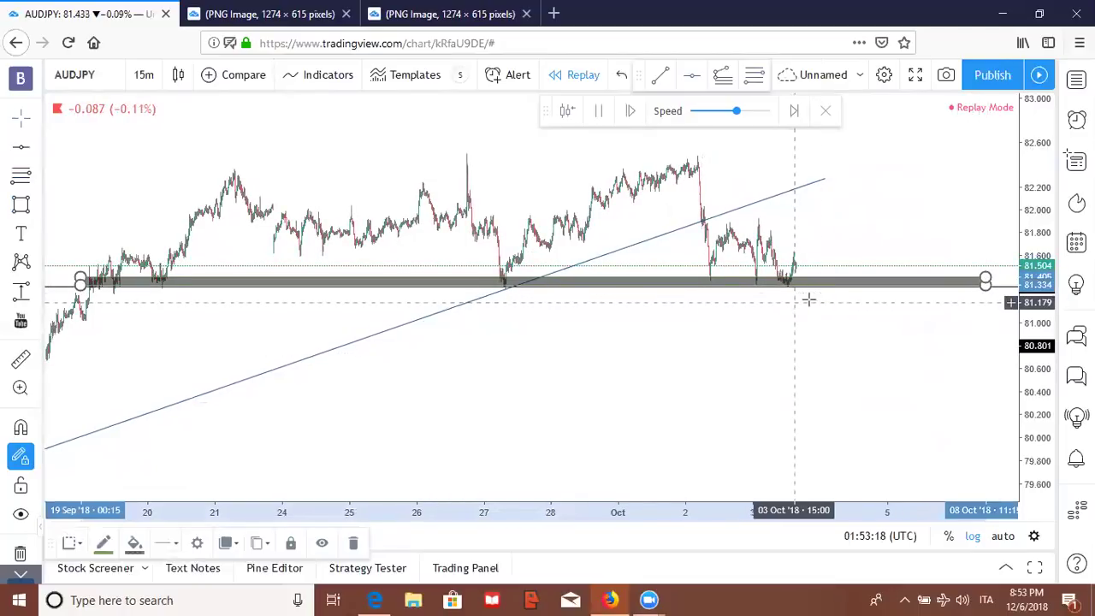
pyautogui.moveTo(987, 289); pyautogui.dragTo(983, 285)
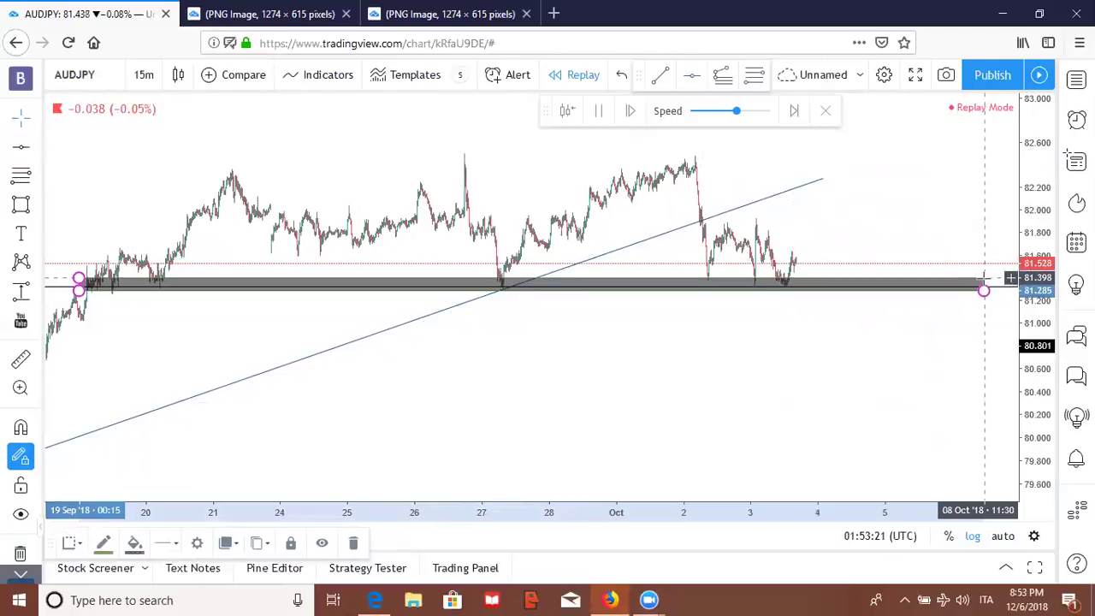
pyautogui.click(766, 304)
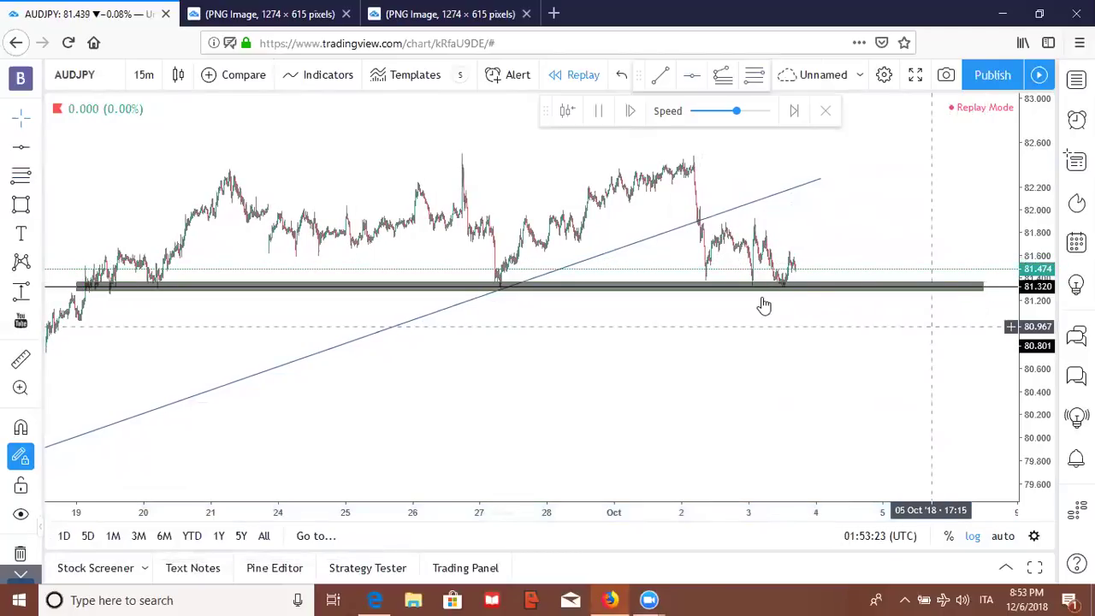
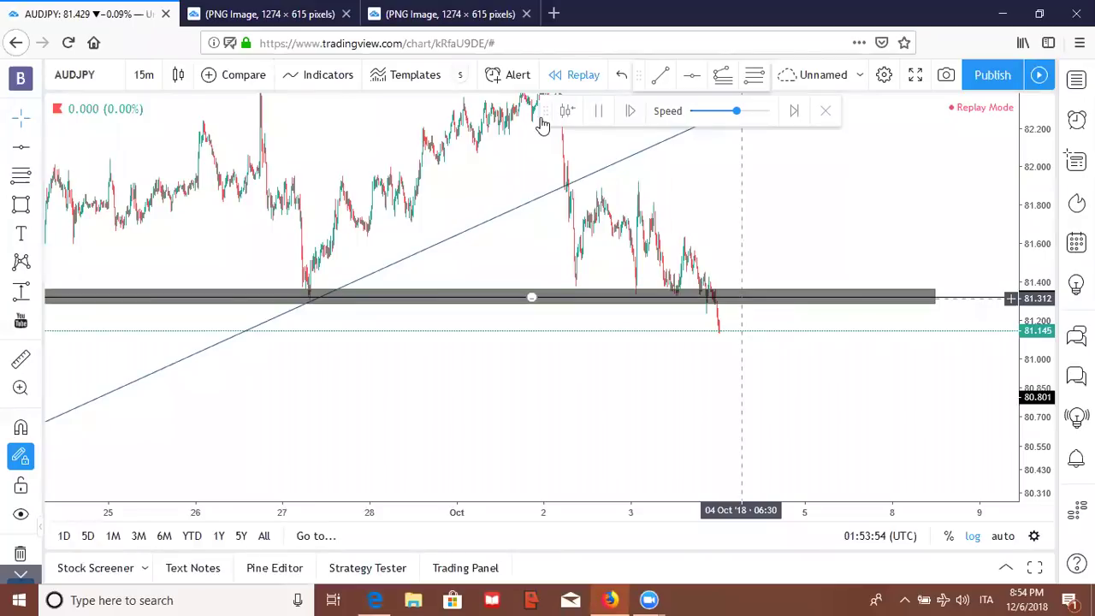
# Sketch a red freehand arrow from the latest price up to the support zone and back down, and remove the sketch.
pyautogui.moveTo(721, 332); pyautogui.dragTo(743, 297)
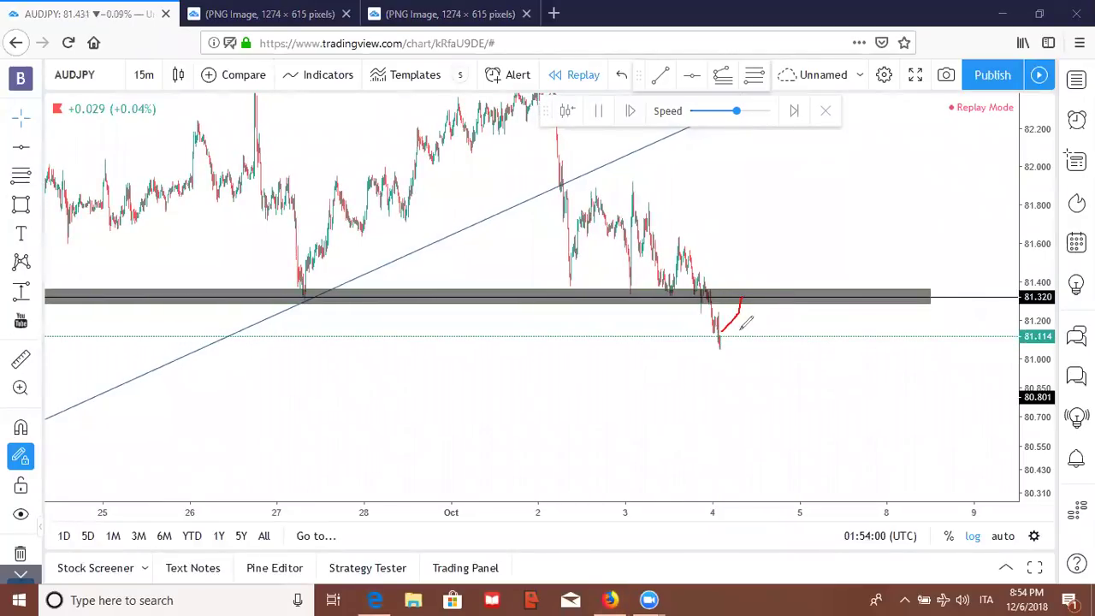
pyautogui.moveTo(744, 299); pyautogui.dragTo(782, 344)
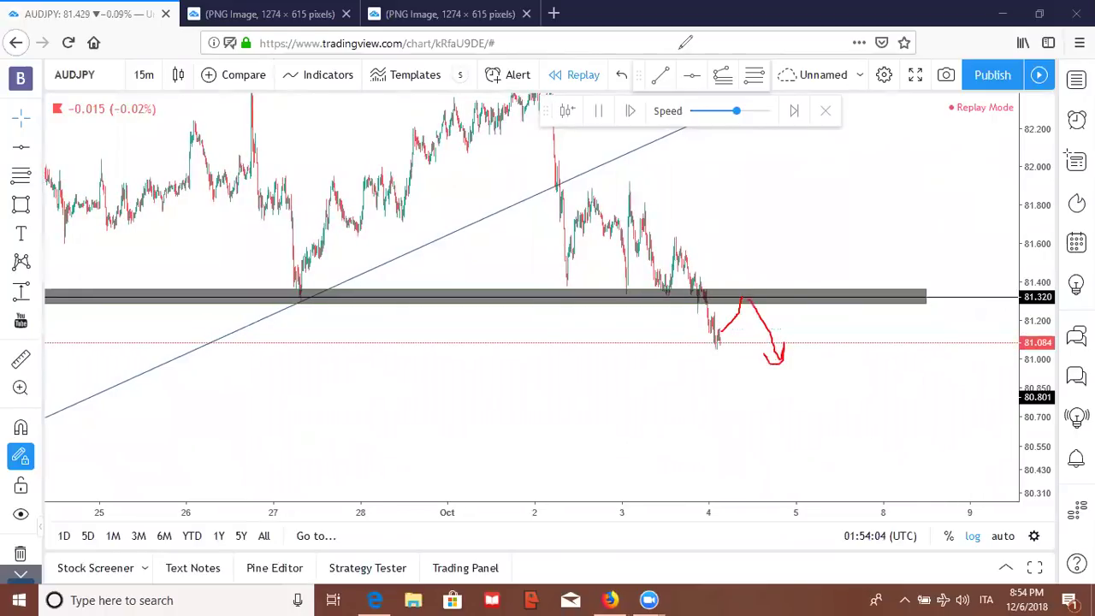
pyautogui.hotkey('ctrl', 'z')
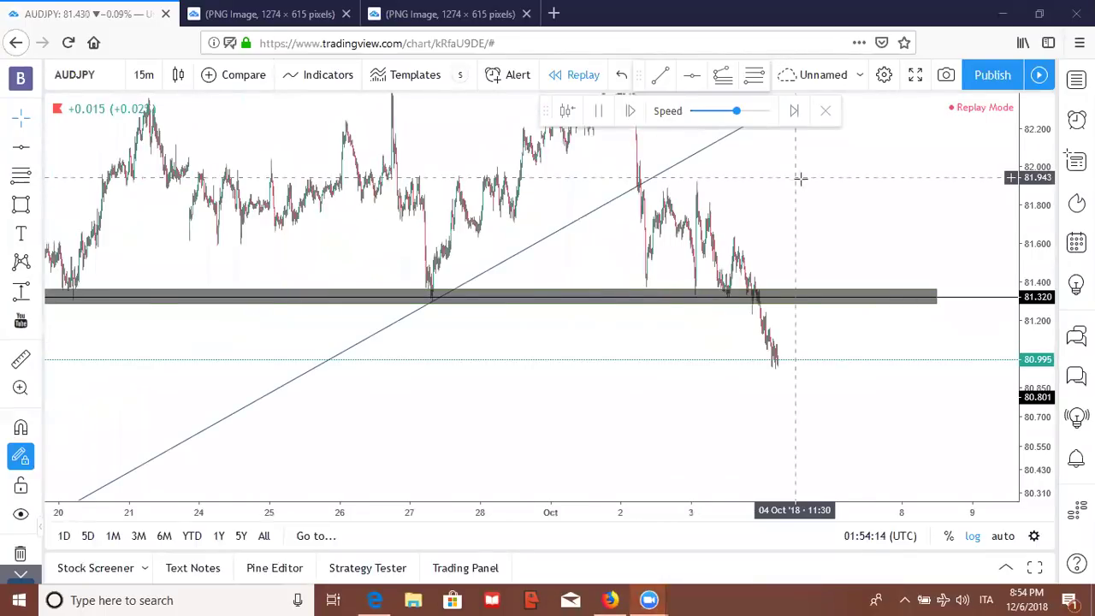
# Extend the end of the support zone rectangle to 11 Oct '18, keeping its height around the 81.320 line.
pyautogui.scroll(-2, 804, 178)
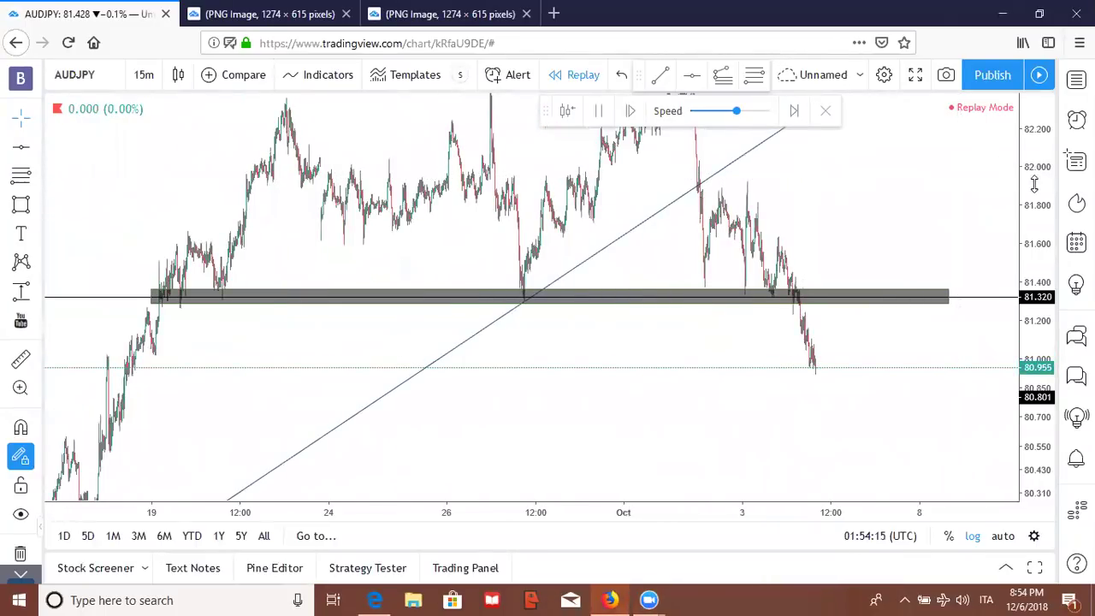
pyautogui.moveTo(865, 234)
pyautogui.mouseDown()
pyautogui.moveTo(846, 258)
pyautogui.moveTo(842, 294)
pyautogui.moveTo(848, 233)
pyautogui.mouseUp()
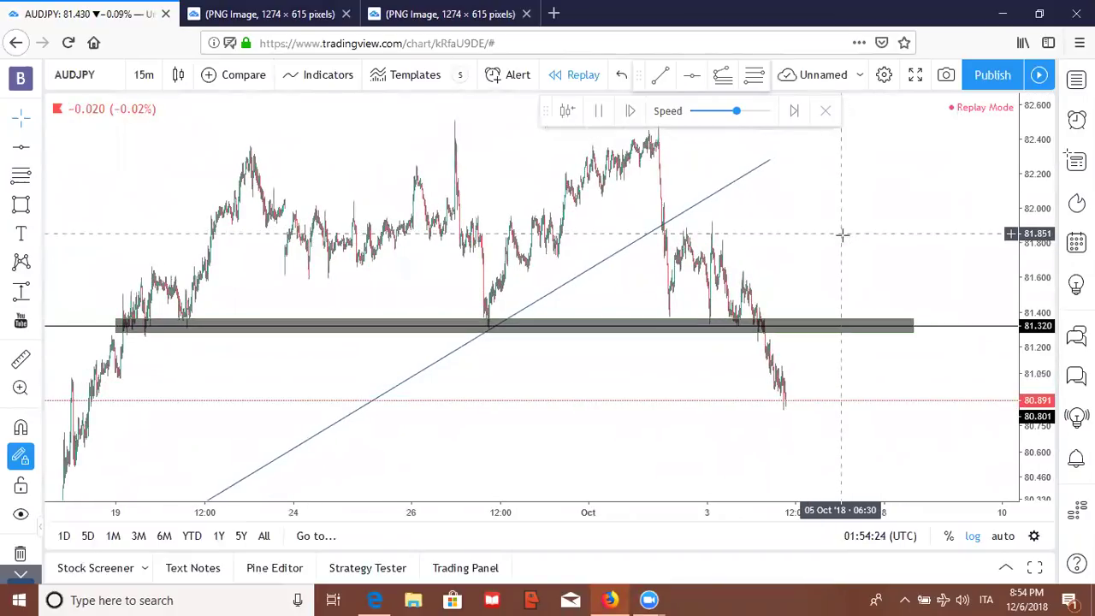
pyautogui.scroll(-2, 848, 236)
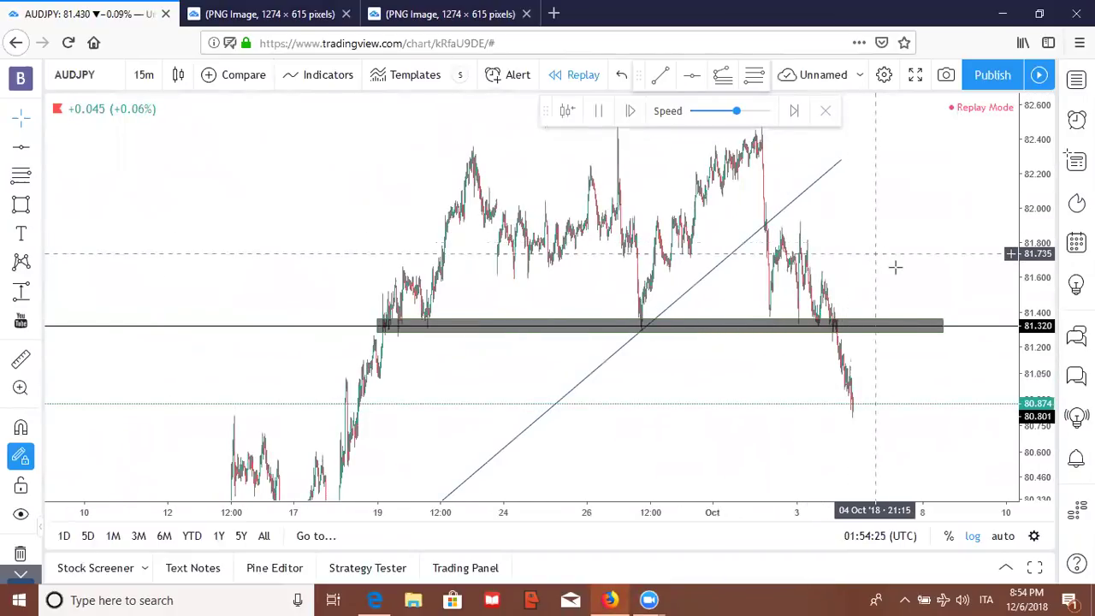
pyautogui.moveTo(889, 234); pyautogui.dragTo(883, 194)
pyautogui.moveTo(1031, 219); pyautogui.dragTo(1032, 253)
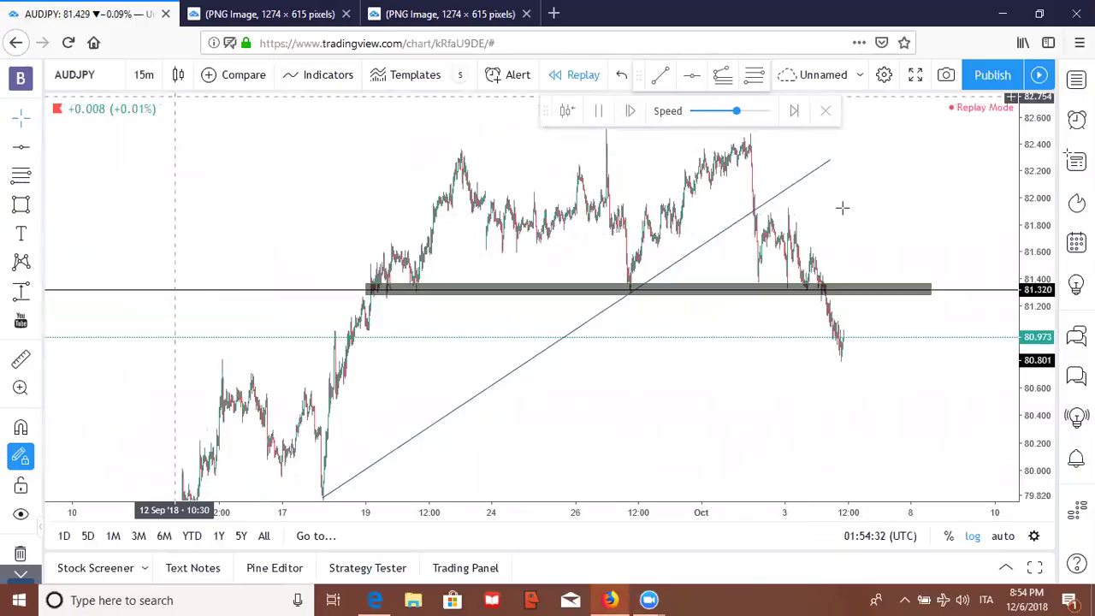
pyautogui.moveTo(883, 226); pyautogui.dragTo(870, 225)
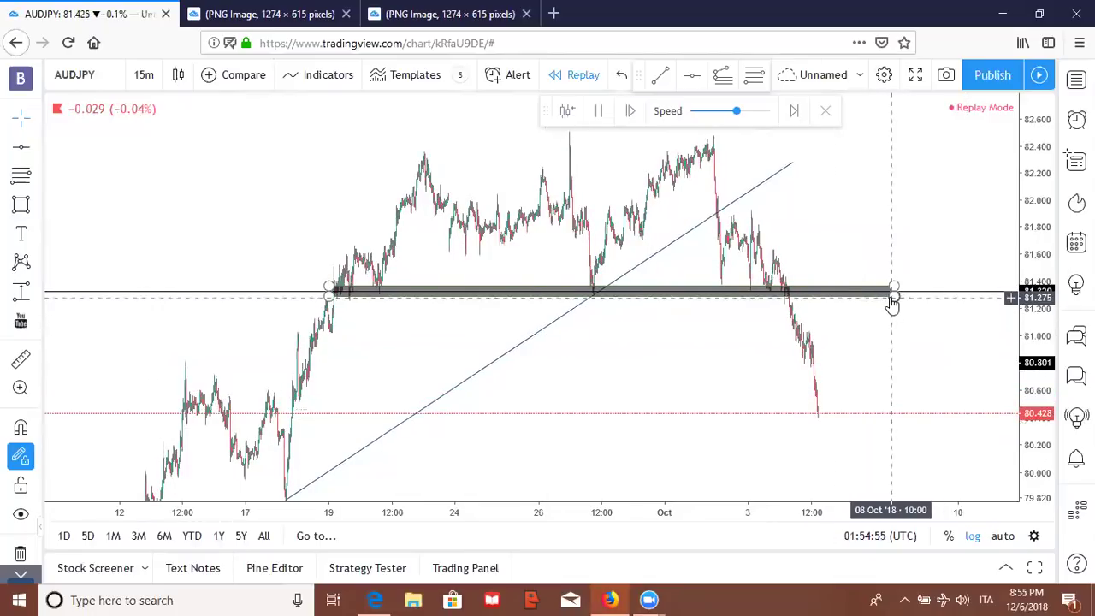
pyautogui.moveTo(894, 296); pyautogui.dragTo(988, 301)
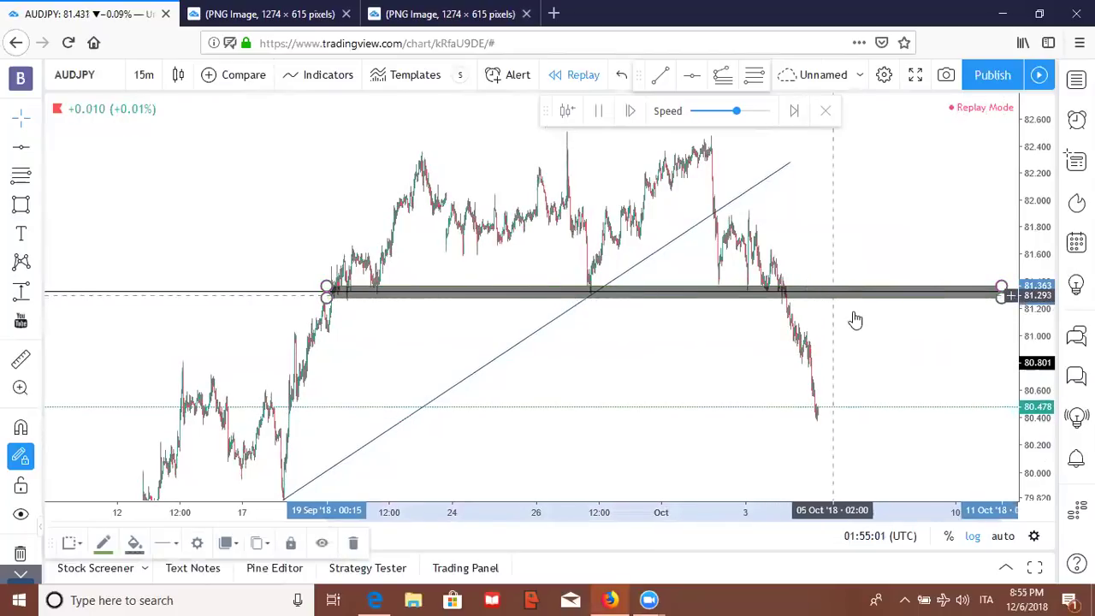
pyautogui.moveTo(855, 351); pyautogui.dragTo(801, 345)
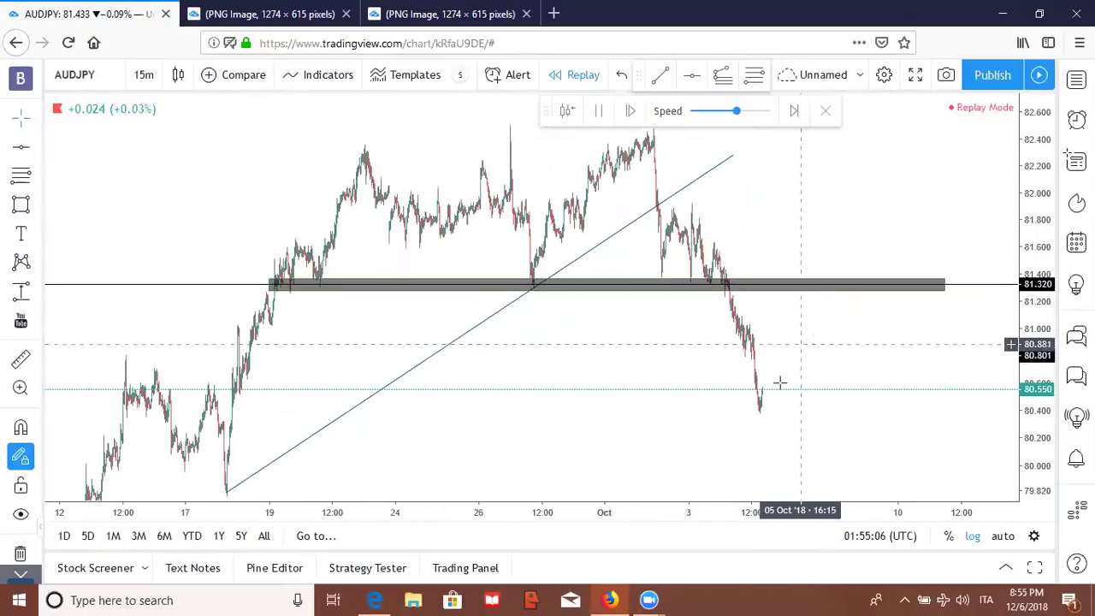